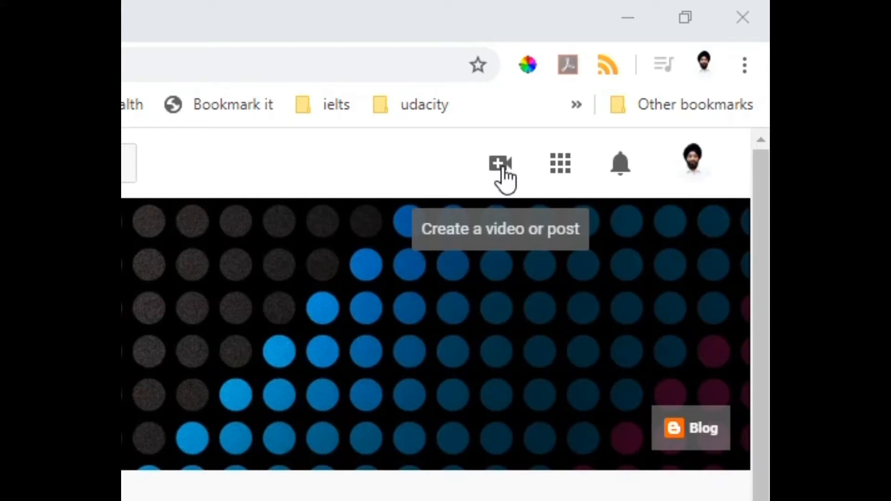
- Start a new video upload for the channel and open the file selection window
left_click(501, 168)
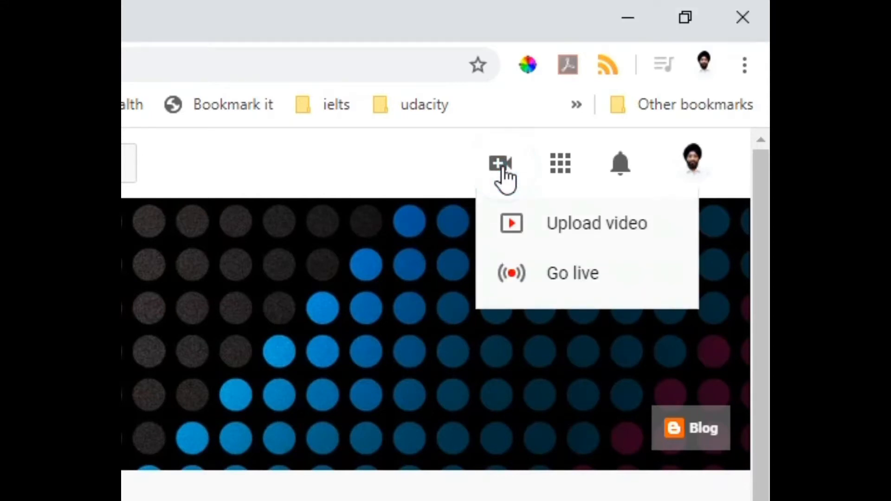
left_click(559, 233)
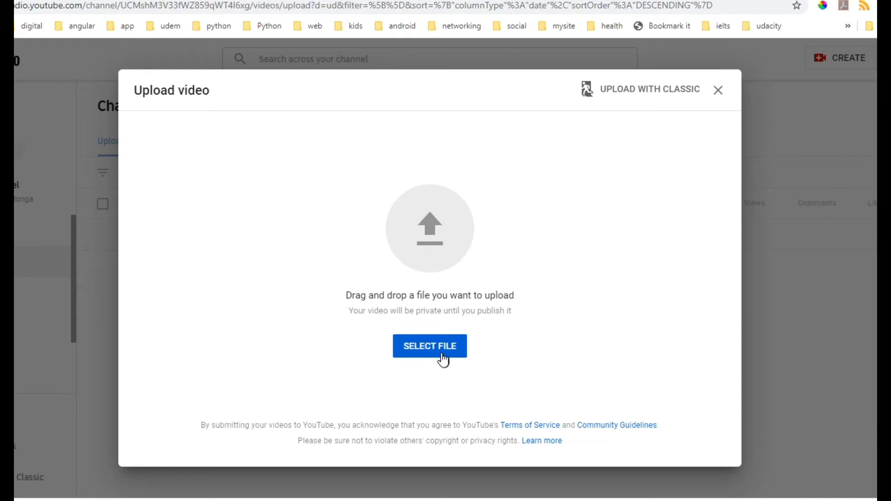
left_click(428, 355)
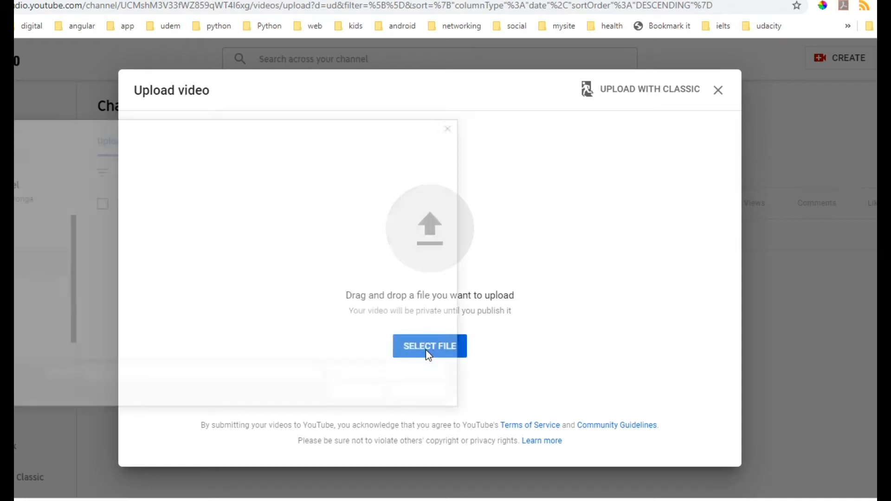
- Browse to the course folder and upload the video file "Demo 1 Creating YouTube Channel"
left_click(21, 330)
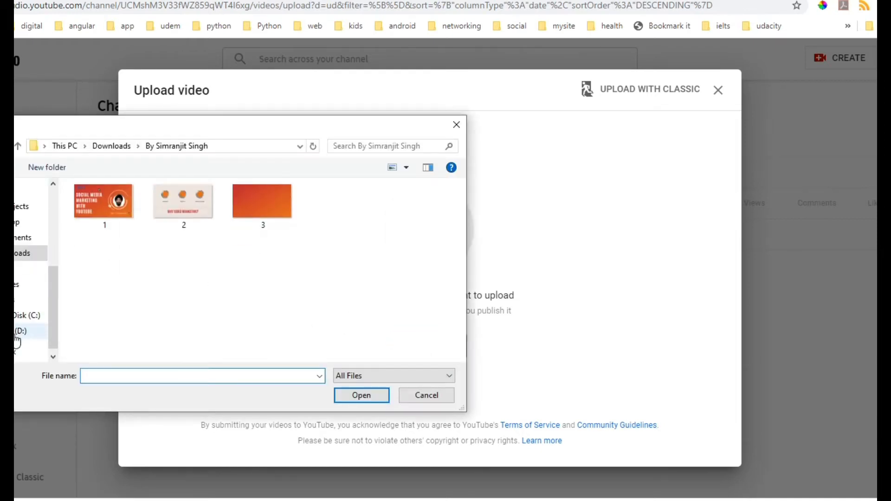
left_click(96, 301)
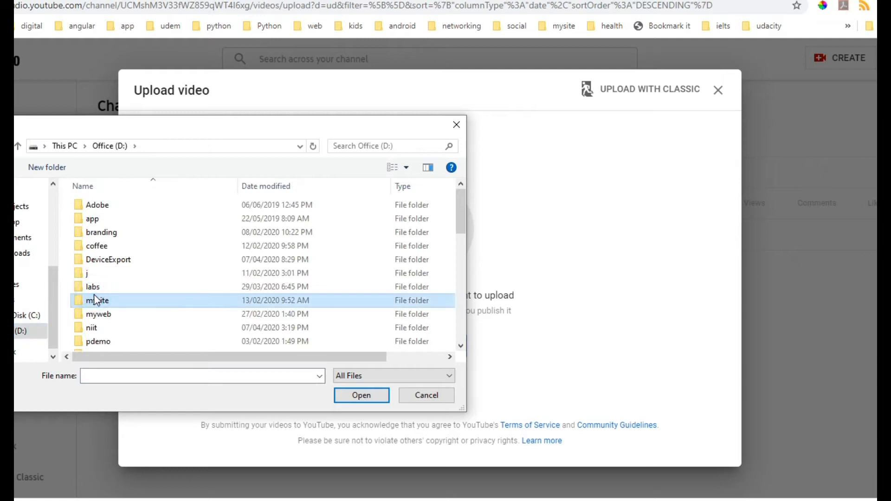
key("Down")
key("Down")
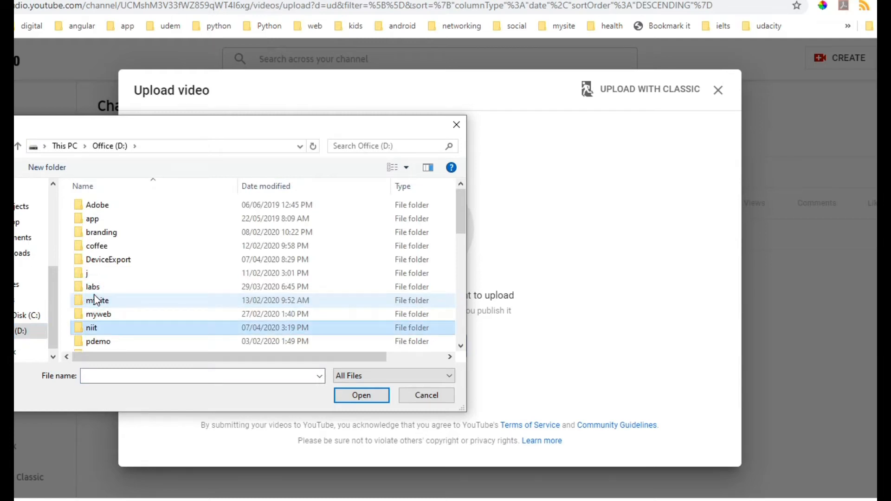
left_click(214, 144)
key("ctrl+v")
key("Return")
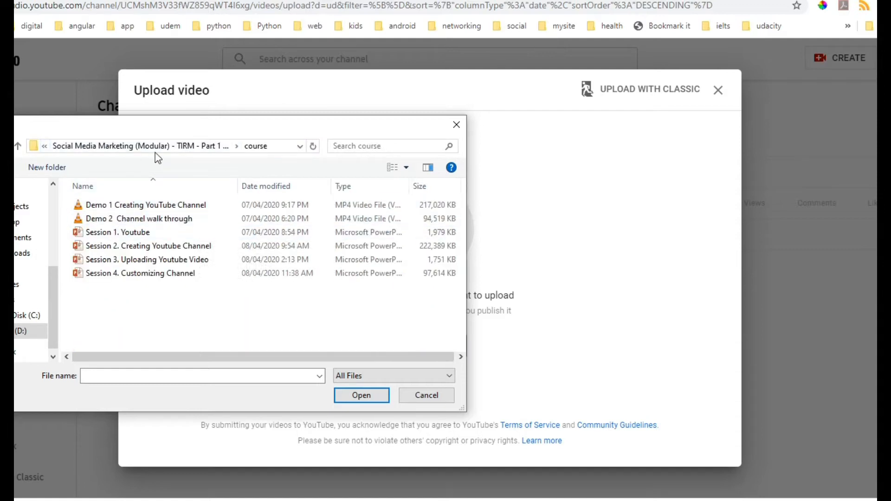
double_click(141, 206)
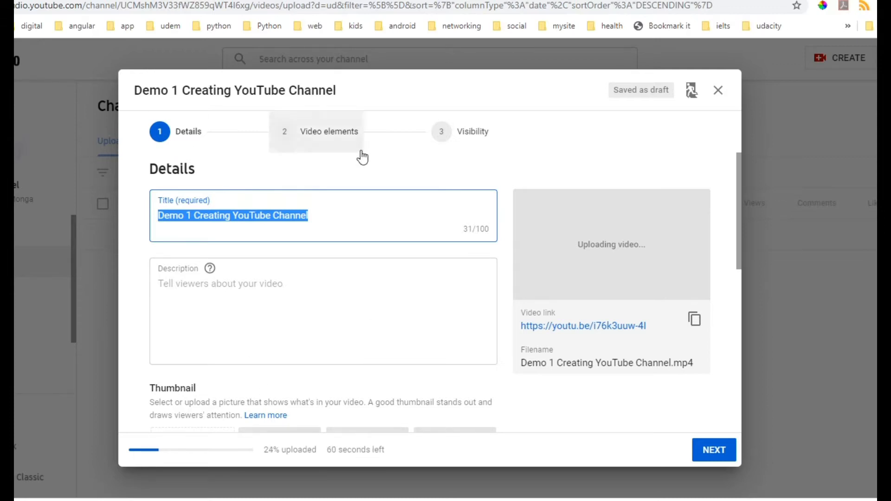
- Replace the video's title with "How to Create YouTube Channel"
left_click_drag(337, 217, 110, 205)
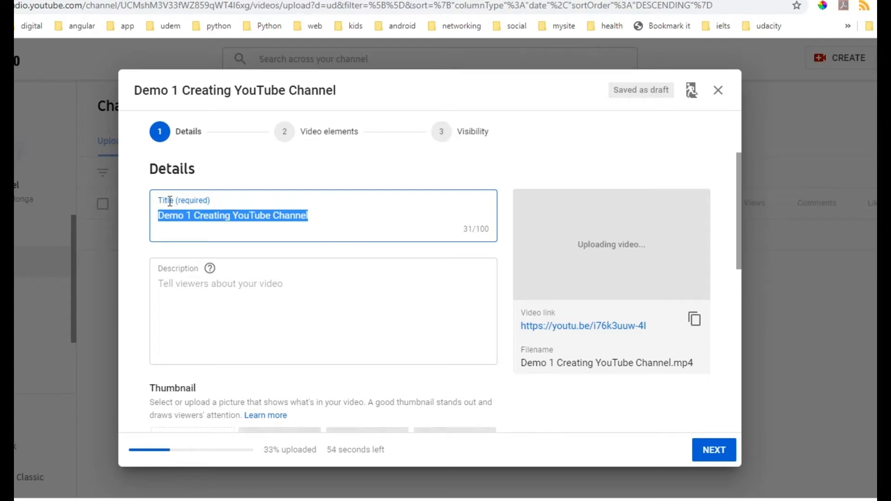
left_click_drag(173, 200, 200, 200)
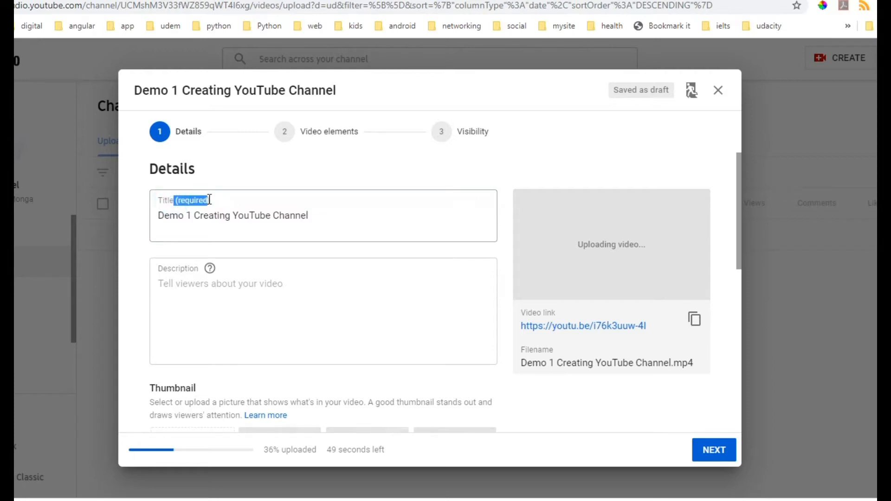
left_click_drag(322, 219, 136, 225)
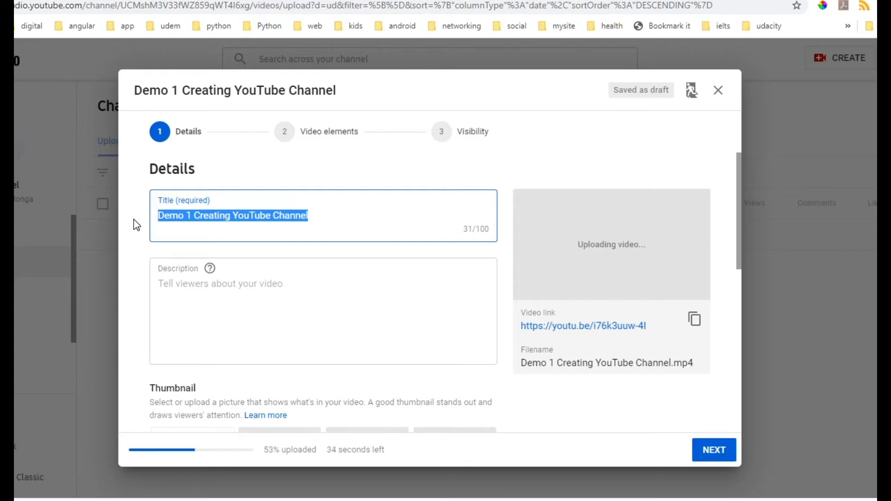
type("How to")
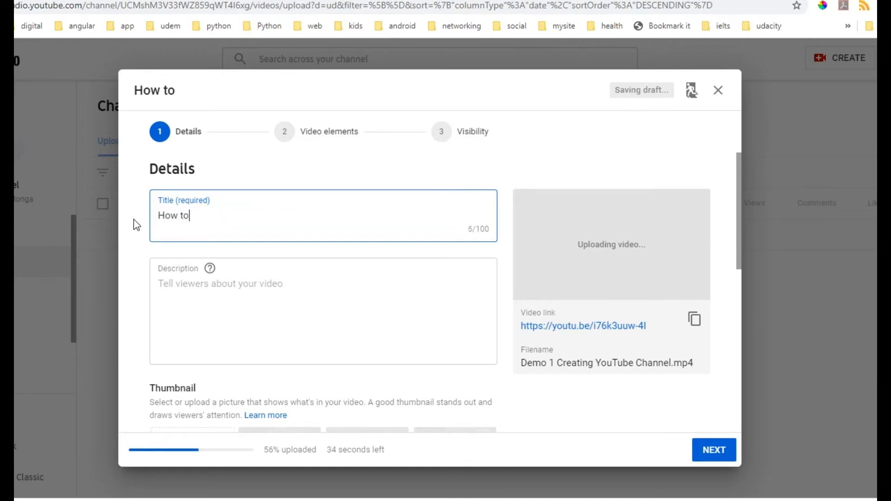
type(" Create Y")
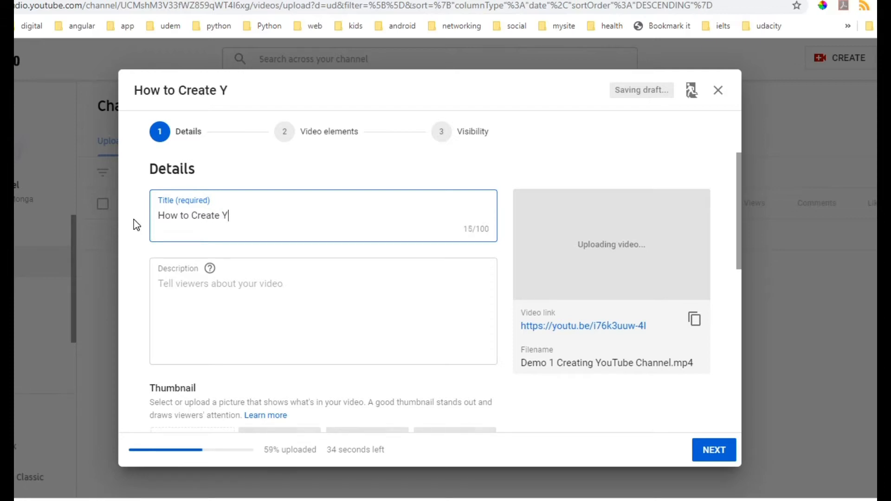
type("outTube Channel")
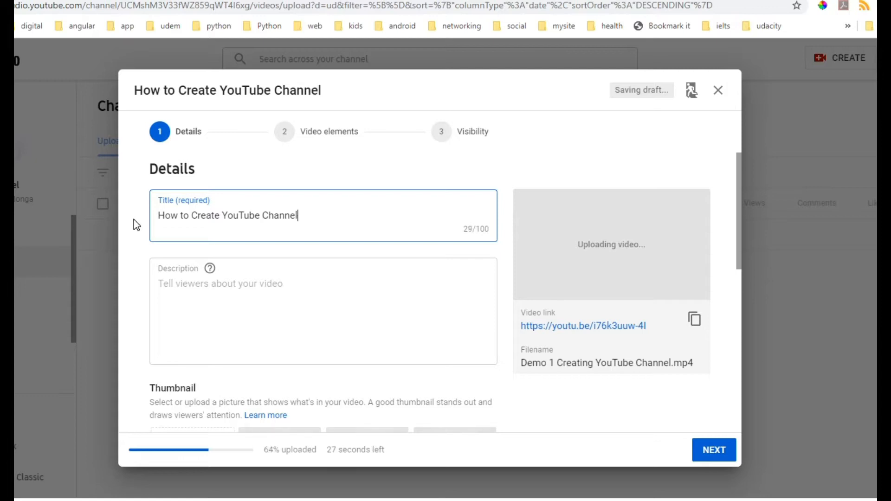
- Begin the video description with "In this video i will teach you how to create youtube channel. We will learn from scratch"
left_click(196, 289)
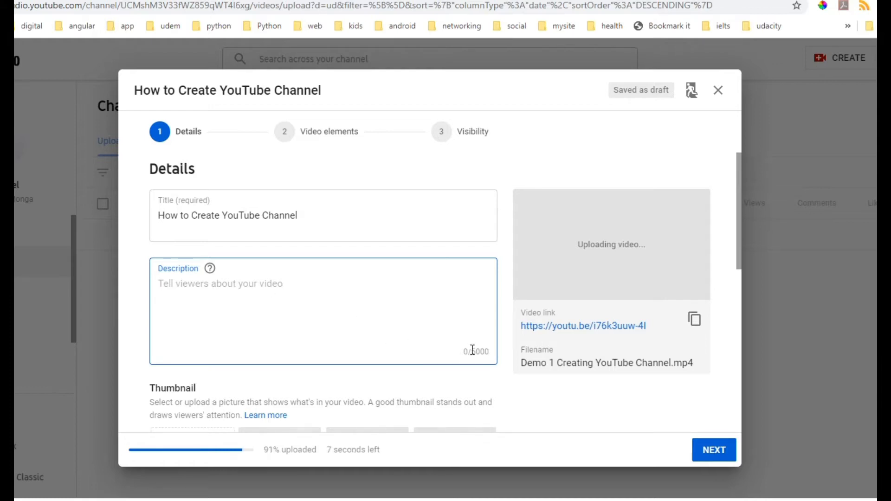
left_click(464, 352)
left_click(227, 294)
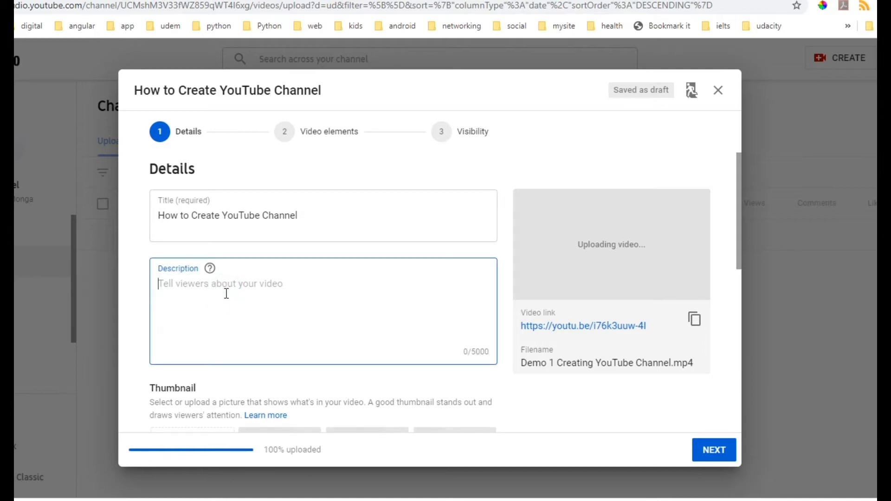
type("In this vid")
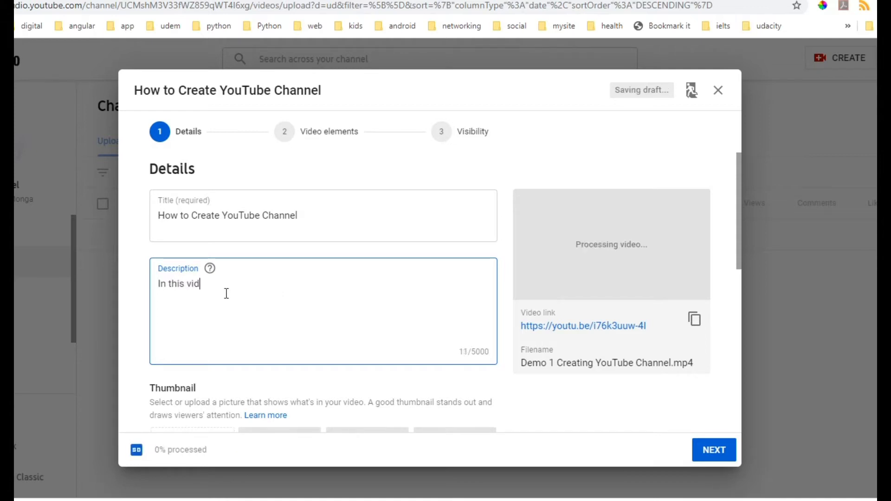
type("eo i will teach you how to crate")
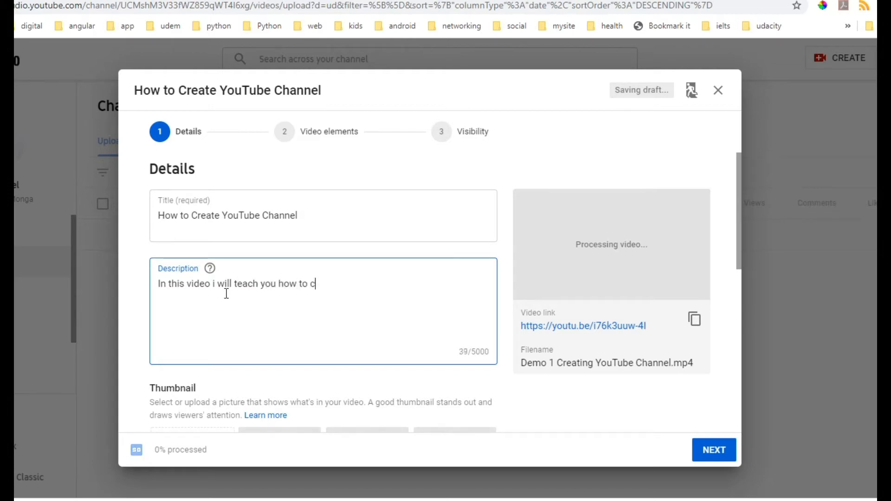
key("BackSpace")
key("BackSpace")
type("eate youtube channel. ")
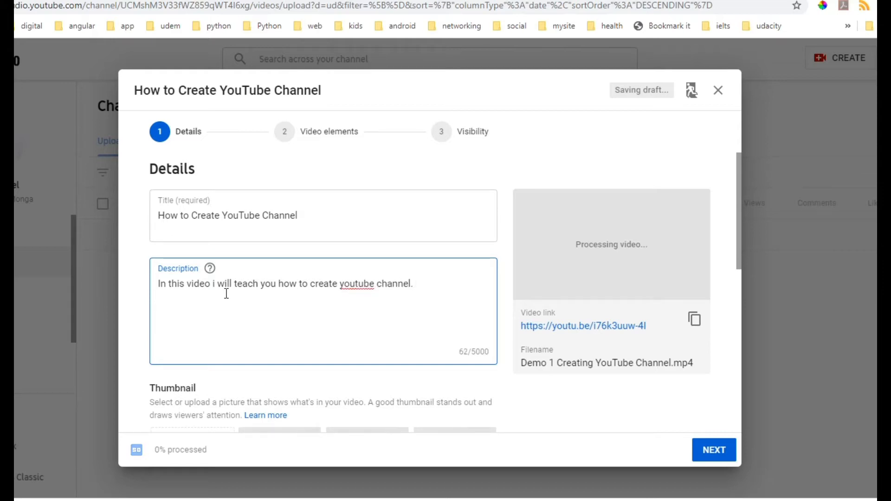
type("We will learn from scratch")
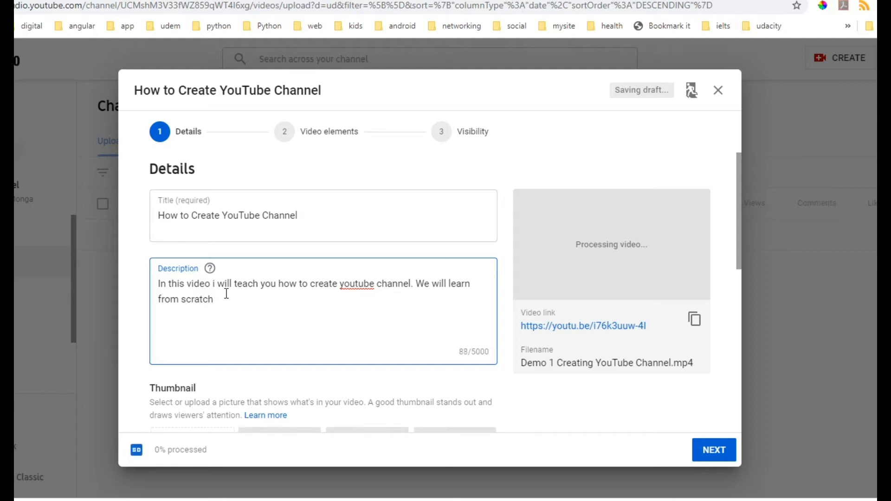
type(" and")
type(" you wi")
type("ll se")
key("BackSpace")
key("BackSpace")
key("BackSpace")
key("BackSpace")
key("BackSpace")
key("BackSpace")
key("BackSpace")
key("BackSpace")
key("BackSpace")
key("BackSpace")
key("BackSpace")
key("BackSpace")
key("BackSpace")
key("BackSpace")
- Continue the description with "and i will also share steps to create a new channel if you already own one or more channels"
type("and i will also share st")
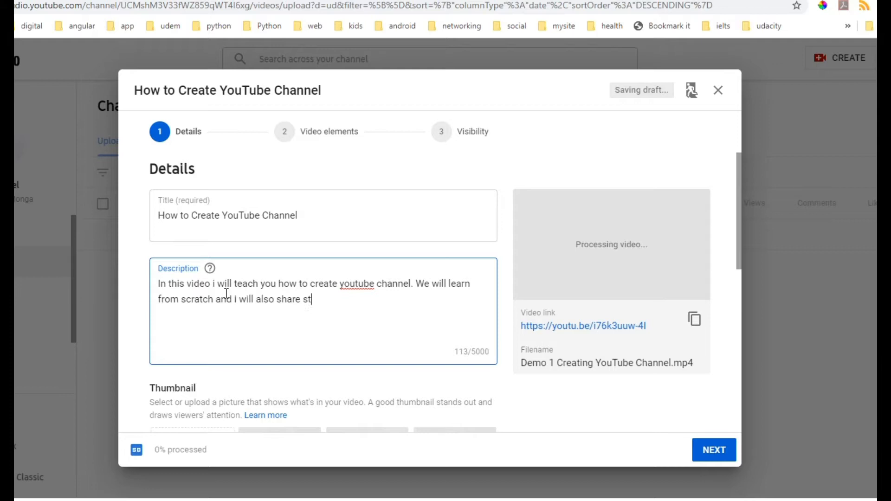
type("eps to creat")
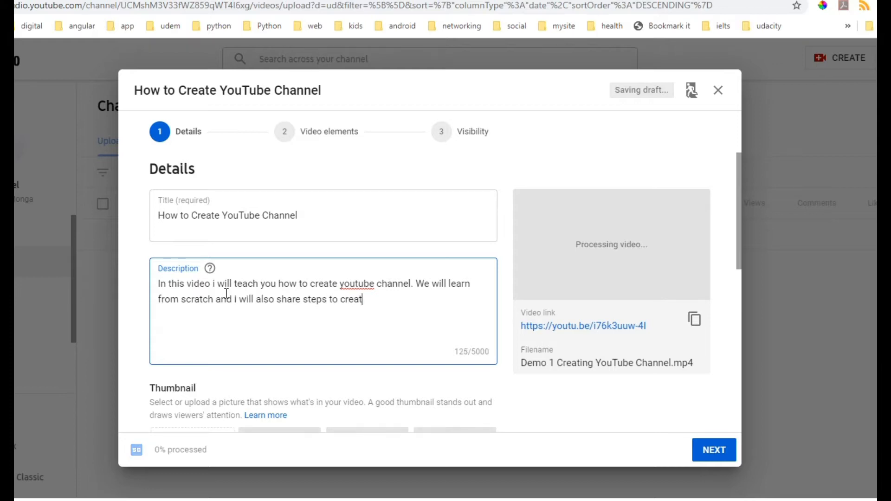
type("e a new channel if")
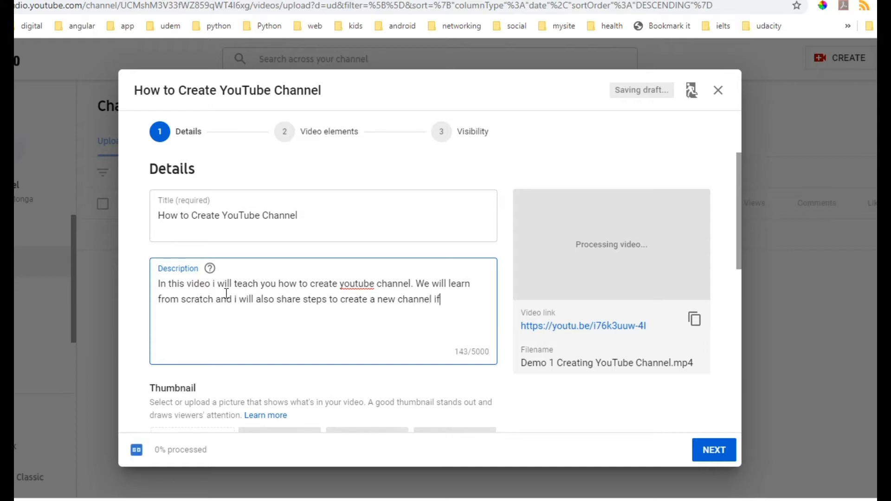
type(" you alre")
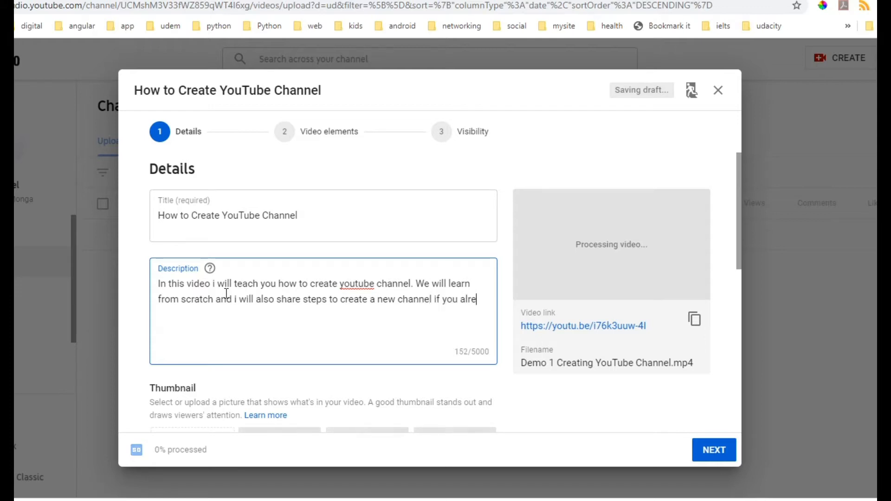
type("ady own one or more channels")
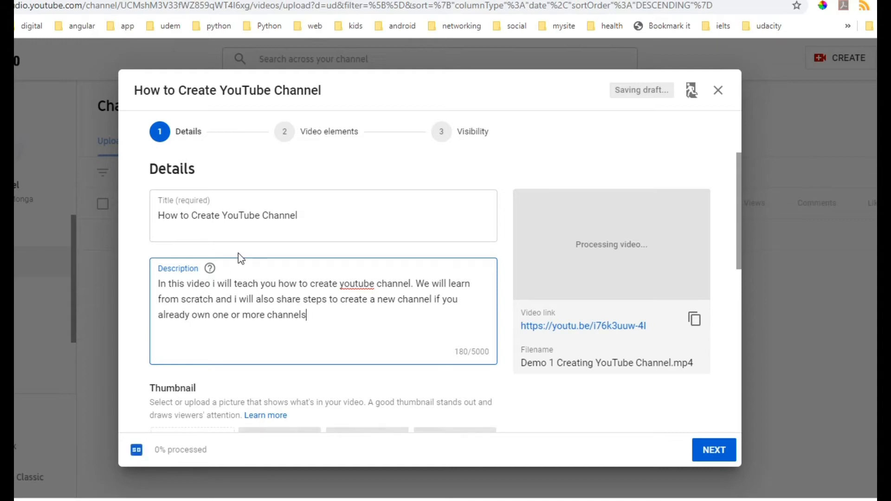
- Choose the first automatically generated frame as the video's thumbnail
scroll(267, 280, "down", 3)
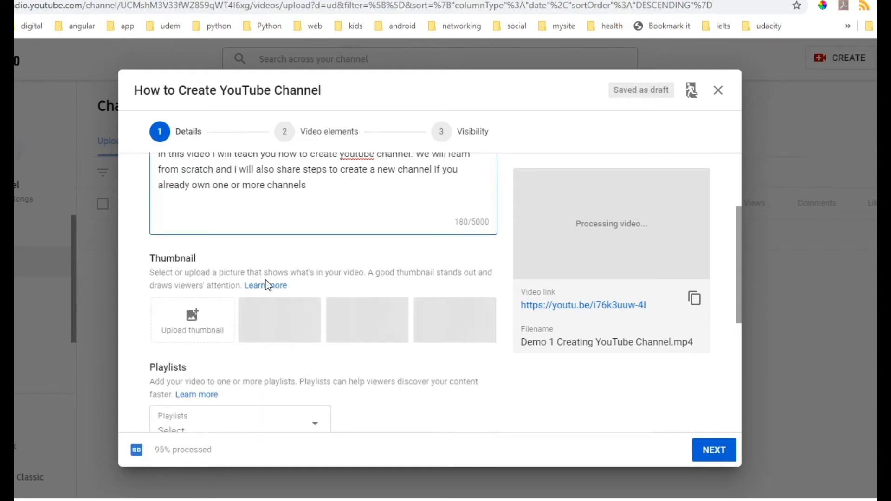
scroll(281, 275, "down", 1)
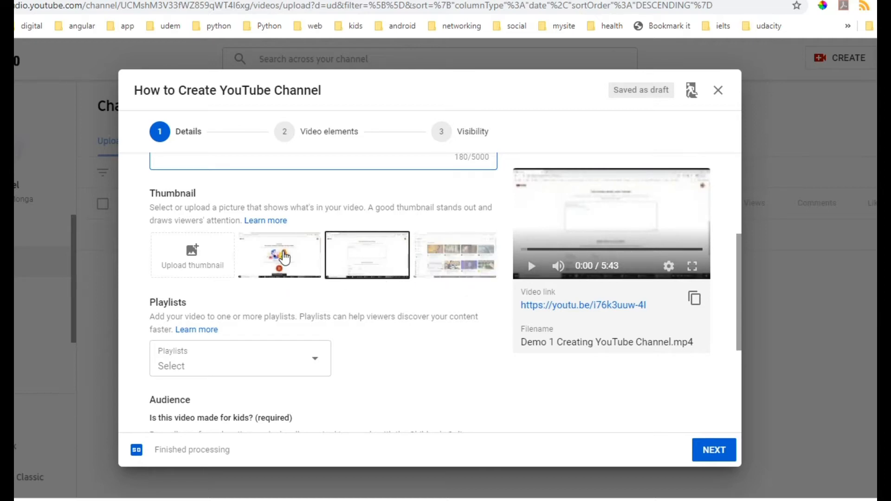
left_click(285, 258)
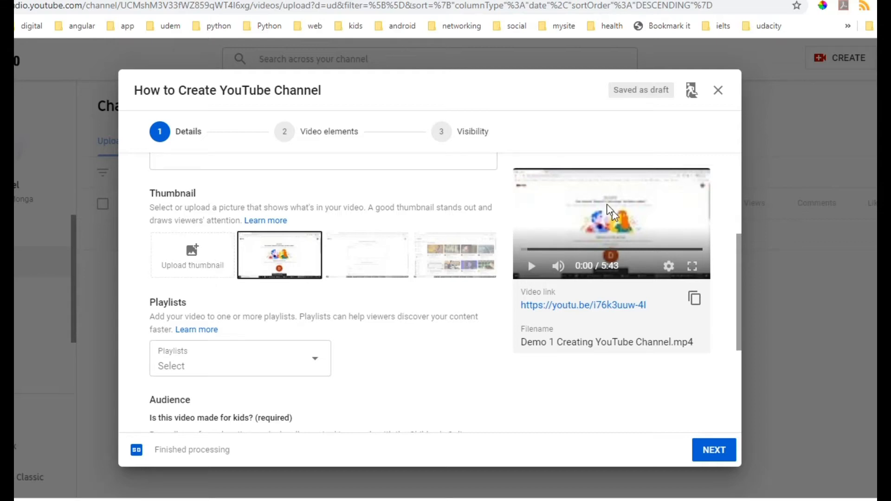
- Upload the custom thumbnail image reading "Demo Uploading Video on YouTube" from the Downloads folder
left_click(197, 266)
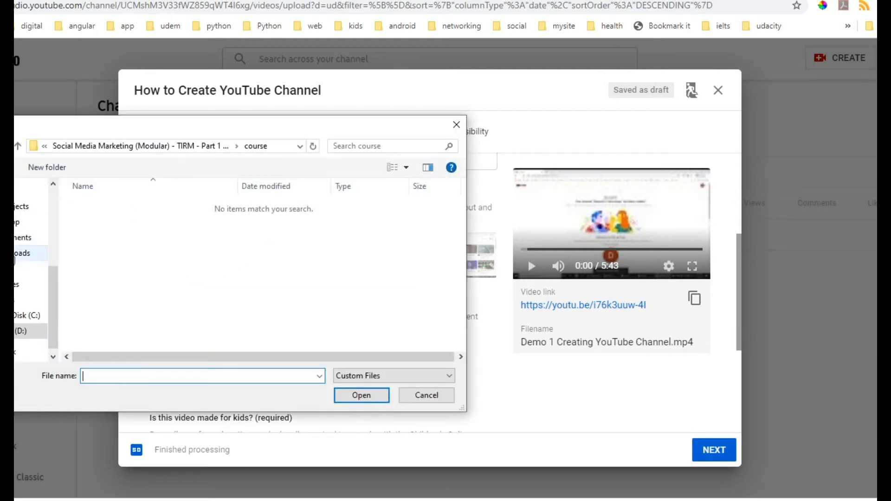
left_click(16, 255)
double_click(104, 239)
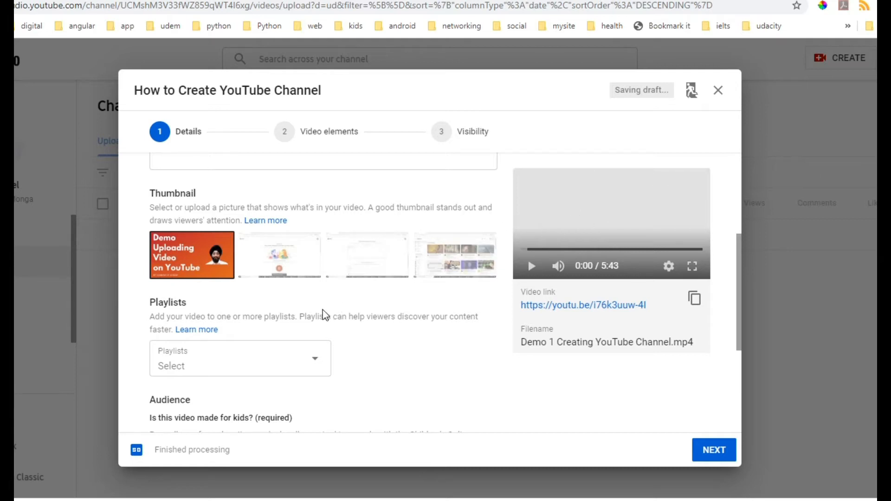
- Add the video to the existing Youtube Marketing playlist
scroll(325, 315, "down", 3)
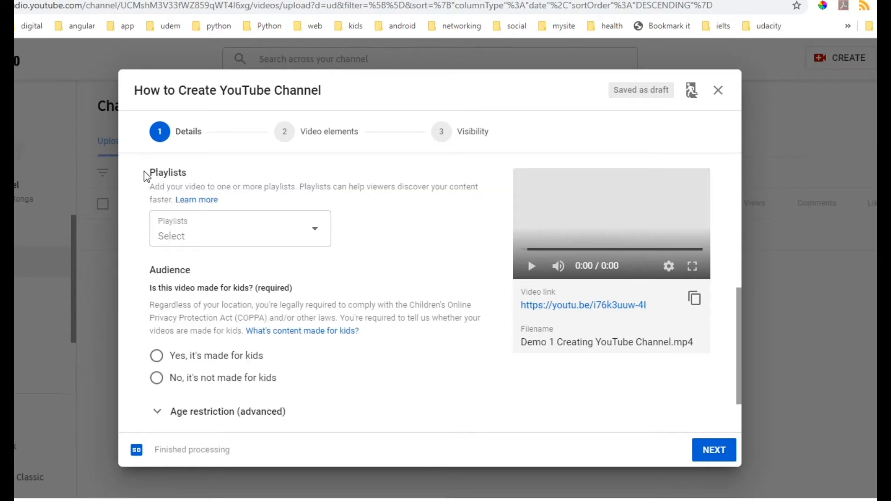
left_click(318, 238)
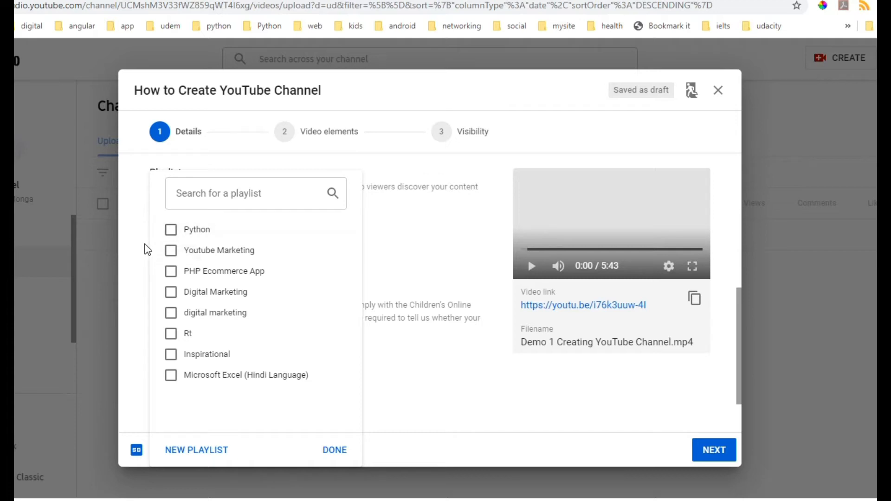
left_click(171, 253)
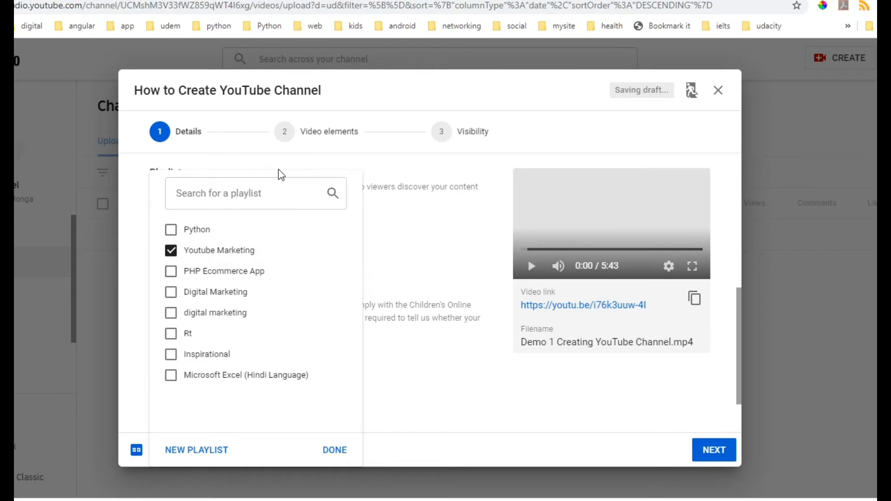
- Create a new public playlist titled "youtube" from within the playlist selection
left_click(188, 453)
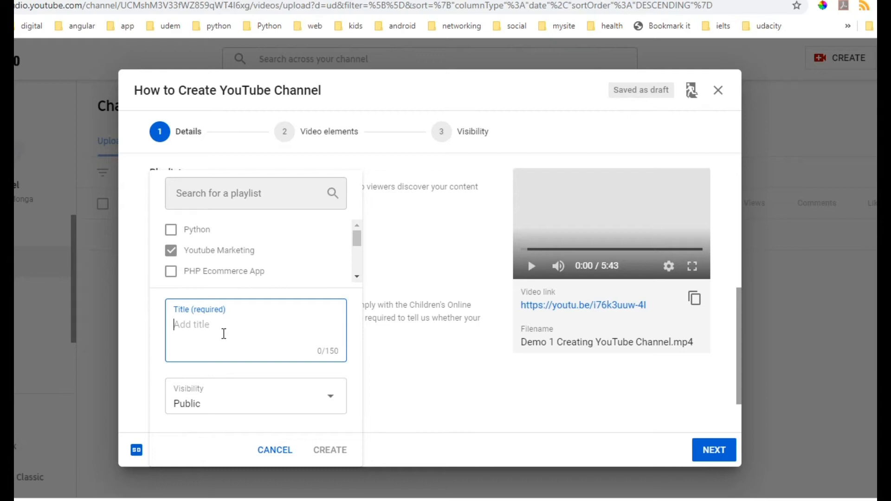
type("youtube")
left_click(336, 457)
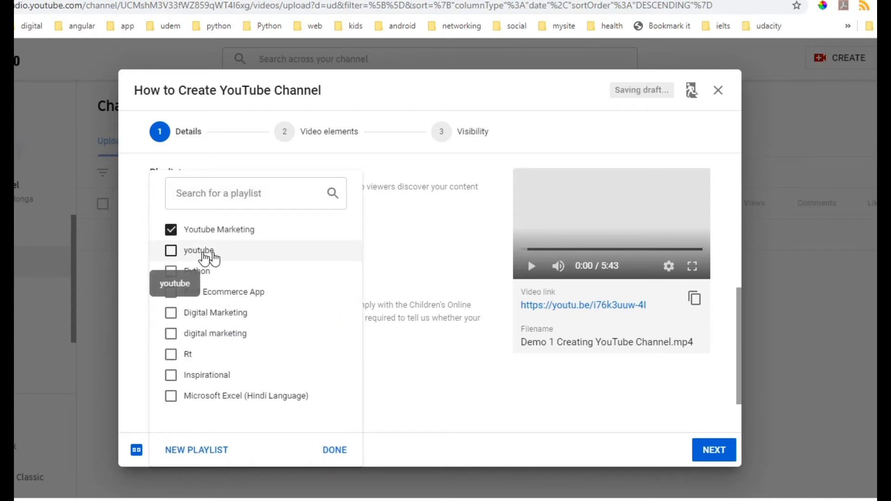
- Toggle the new youtube playlist on and off, and close the selection with only Youtube Marketing chosen
left_click(188, 258)
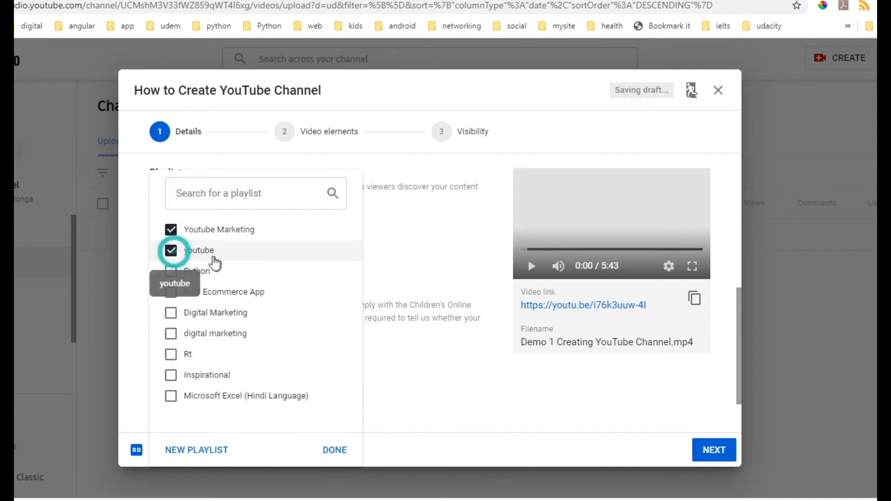
left_click(173, 256)
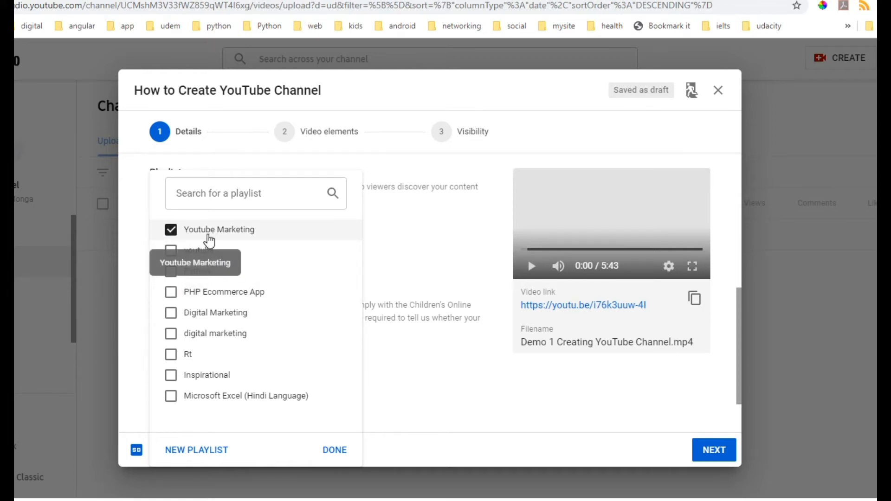
left_click(327, 450)
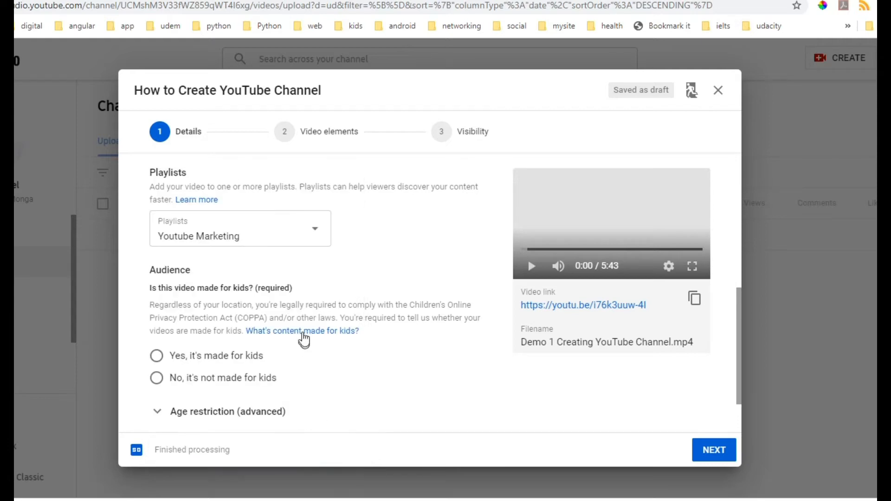
- Set the video's audience to "No, it's not made for kids"
scroll(325, 335, "down", 2)
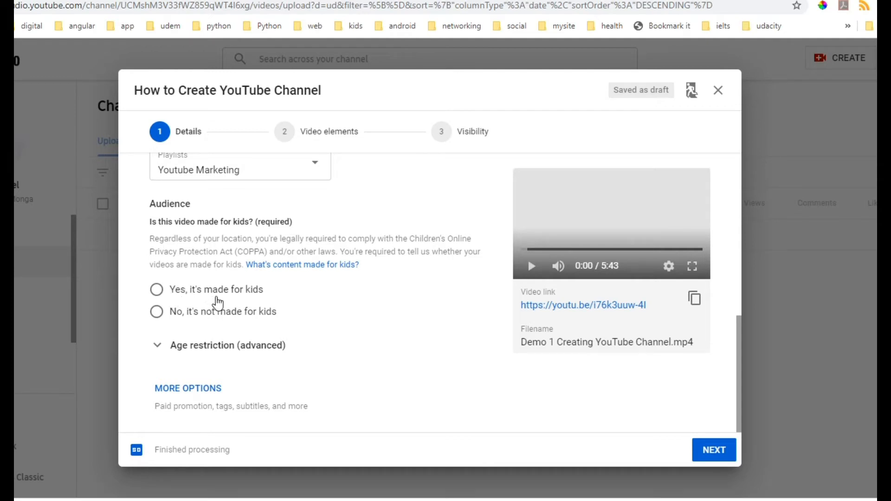
left_click(156, 289)
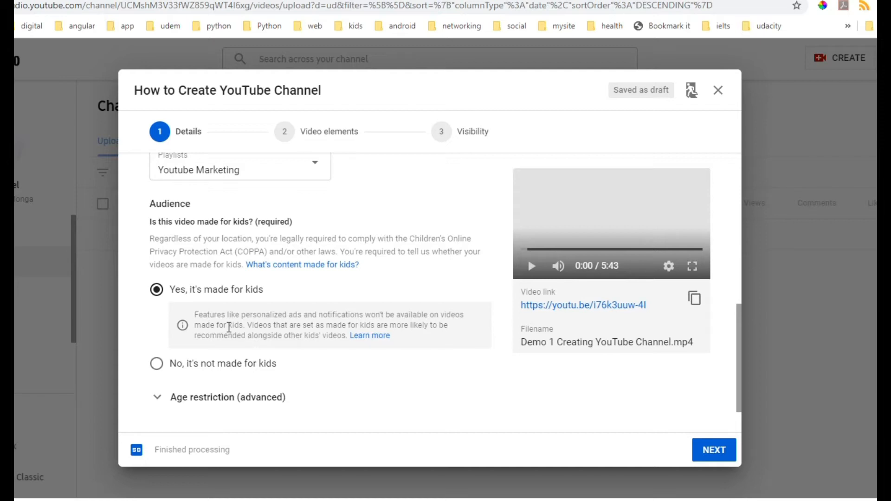
left_click(155, 370)
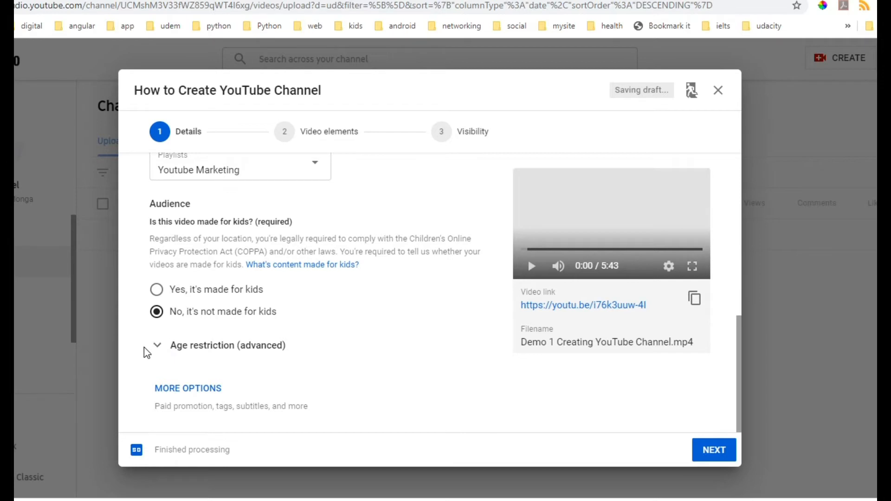
- Expand the advanced age restriction settings and reveal the additional video detail options
left_click(163, 353)
scroll(258, 358, "down", 2)
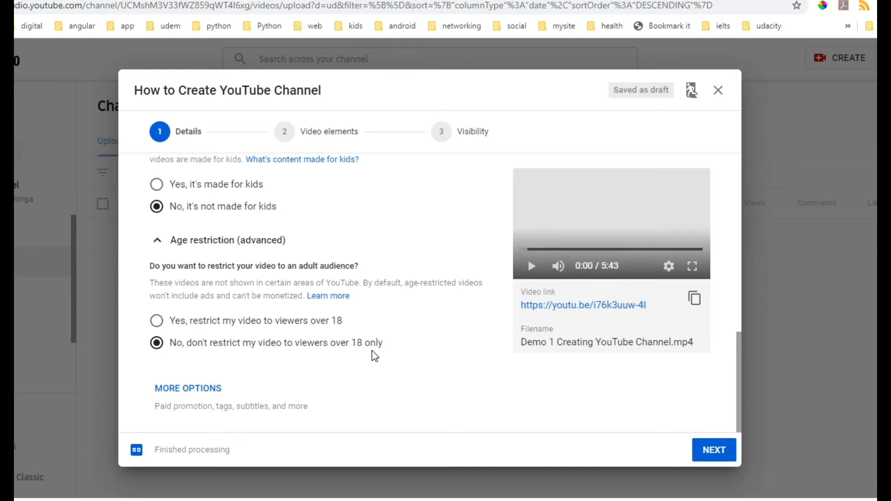
left_click(196, 398)
scroll(325, 353, "down", 4)
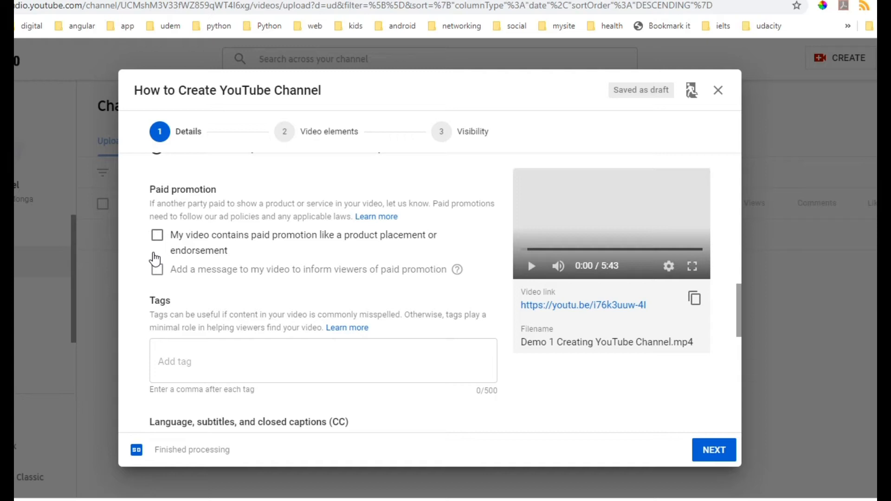
- Try declaring paid promotion with a message to viewers, and clear both options again
left_click(158, 236)
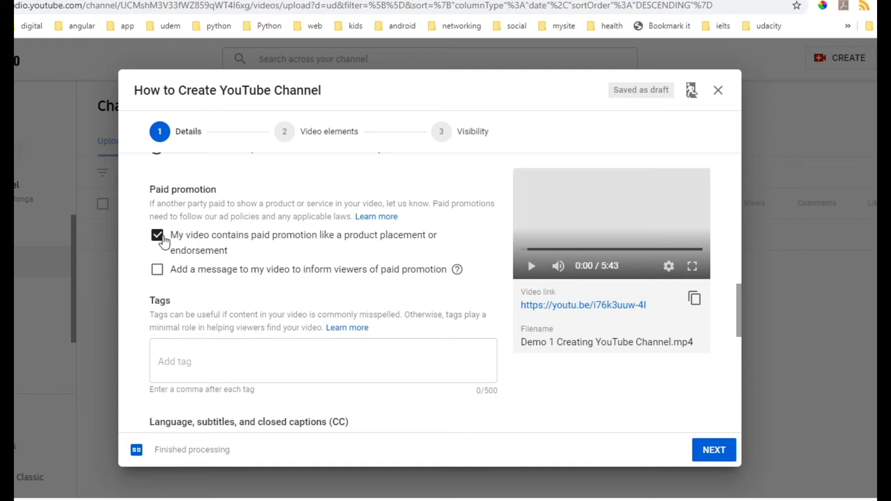
left_click(158, 270)
left_click(158, 270)
left_click(158, 236)
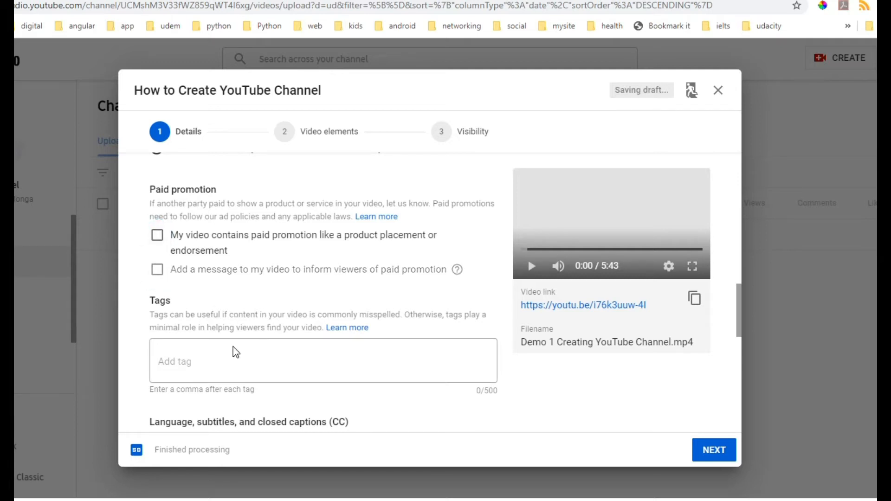
- Add the tags "youtube channel" and "creating youtube channel" to the video
scroll(234, 353, "down", 3)
left_click(201, 227)
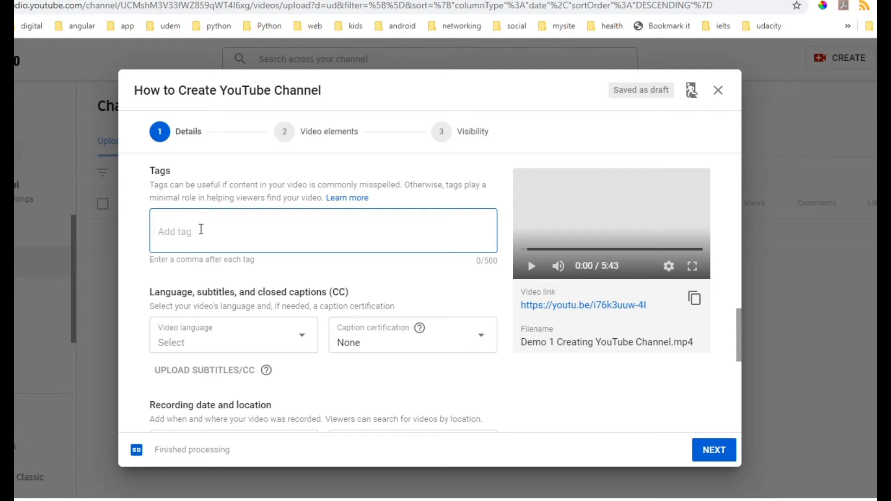
type("youtube channel")
key("Return")
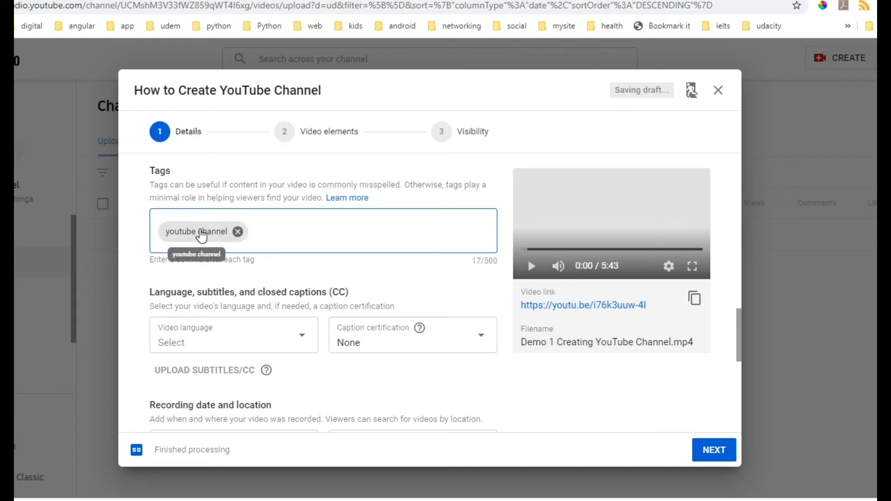
type("creating youtub")
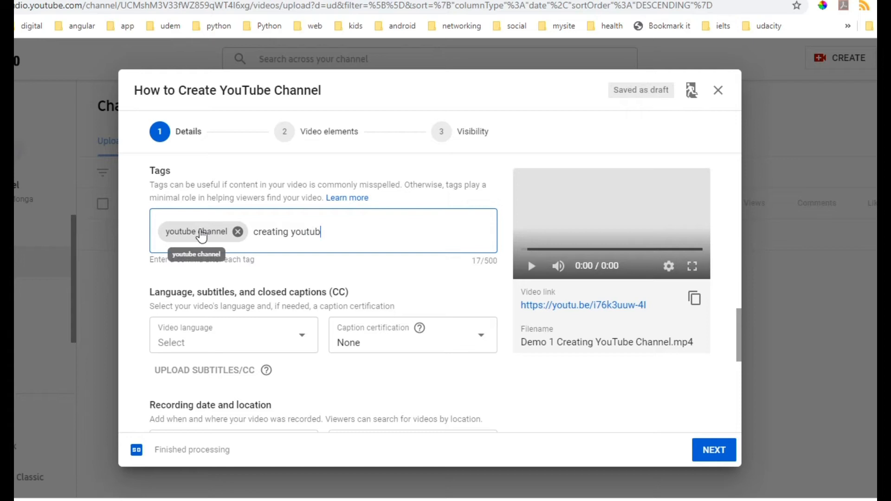
type("e channel")
key("Tab")
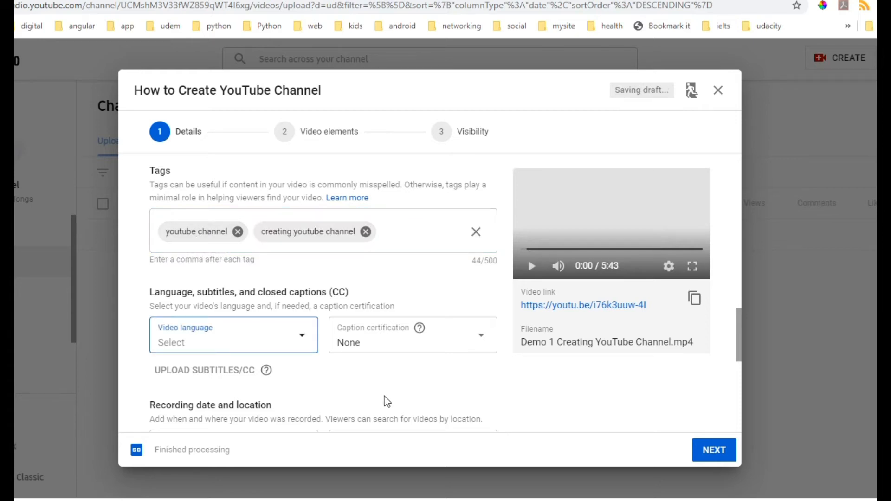
- Set the video language to Hindi
scroll(384, 398, "down", 3)
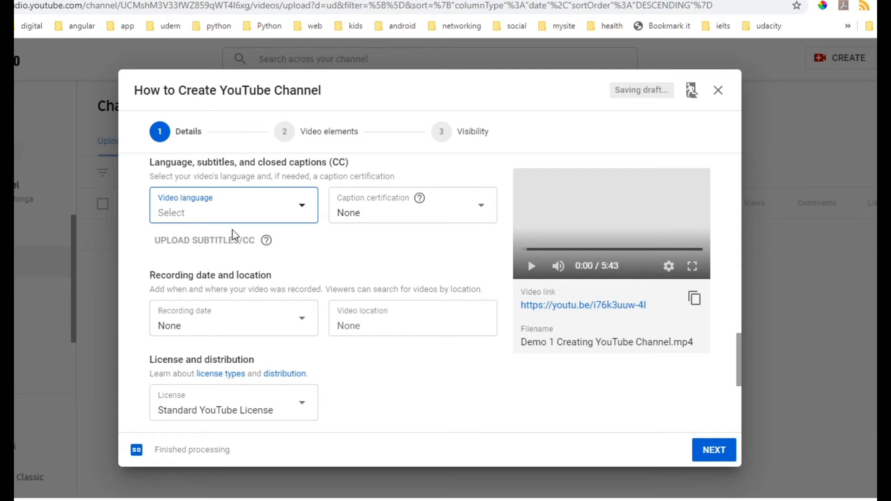
left_click(295, 216)
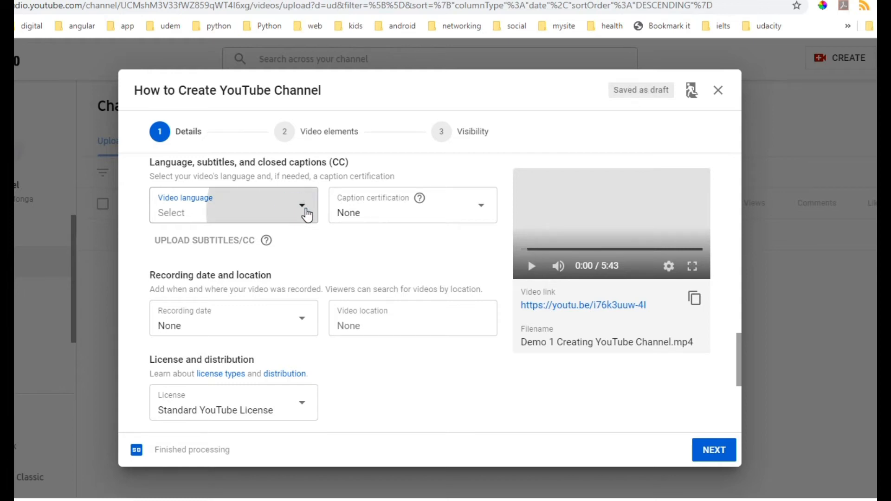
scroll(211, 347, "down", 15)
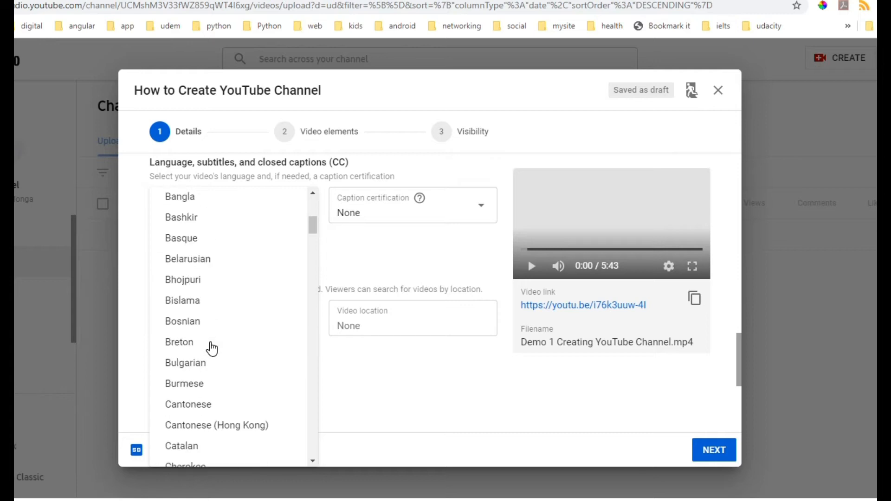
scroll(211, 348, "down", 13)
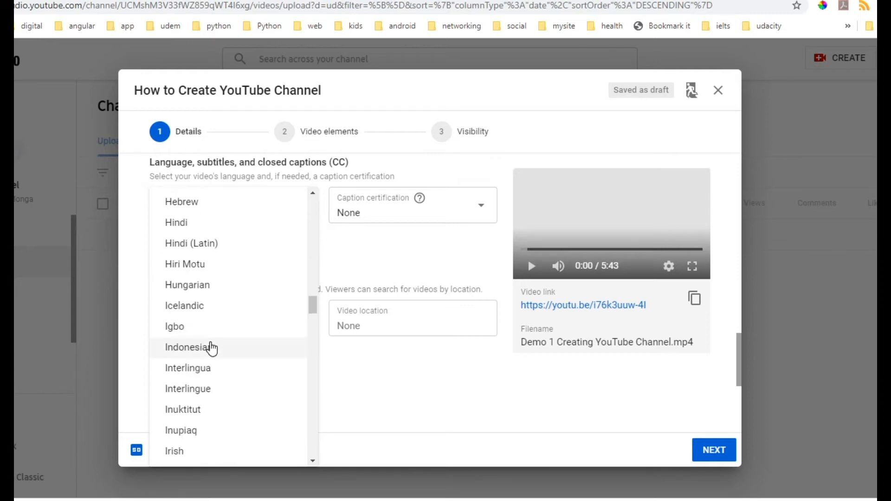
scroll(211, 347, "up", 1)
left_click(192, 291)
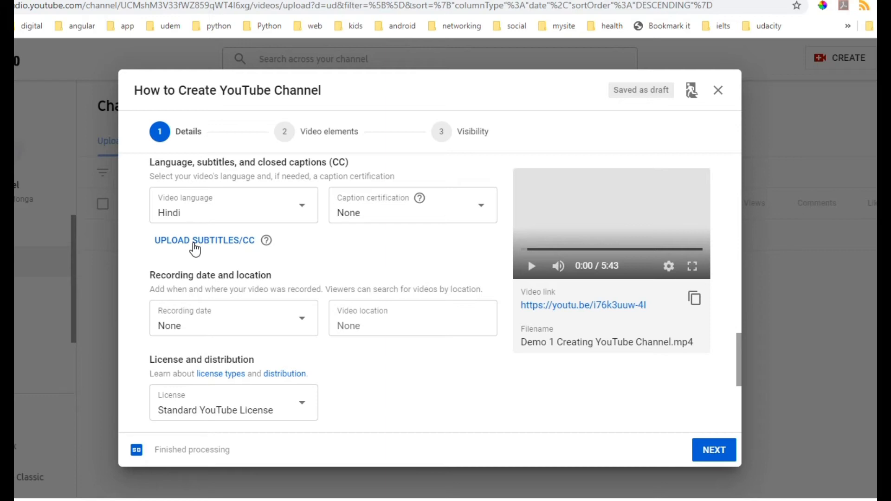
- Try to upload a subtitle file with timing, and cancel the file selection
left_click(194, 245)
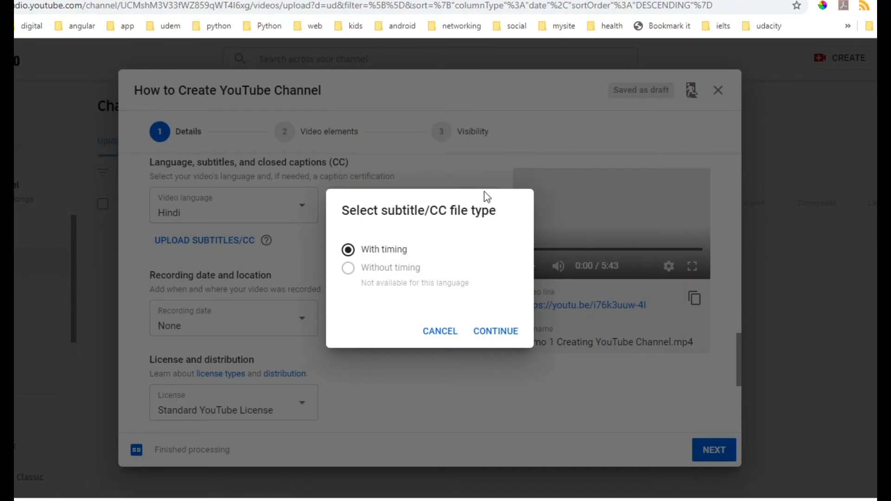
left_click(496, 333)
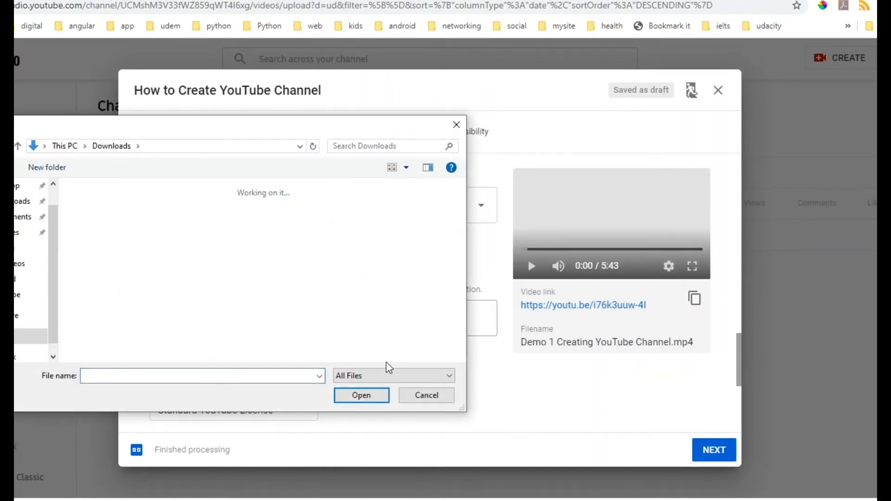
left_click(425, 395)
- Set the video language to Not applicable and review the caption certification choices, leaving it at None
left_click(304, 205)
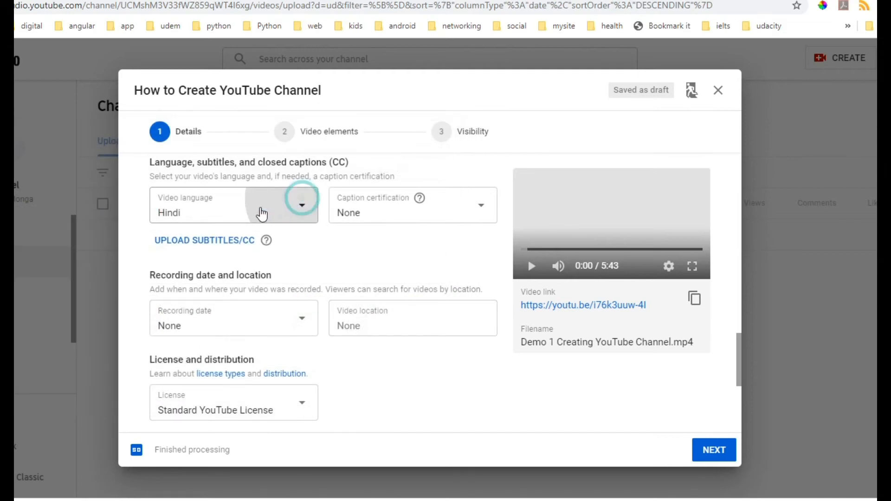
scroll(229, 247, "up", 20)
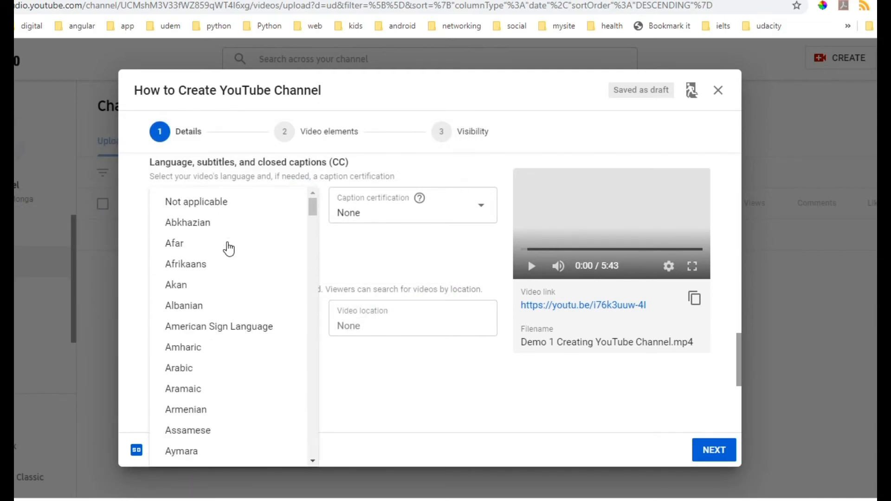
left_click(212, 204)
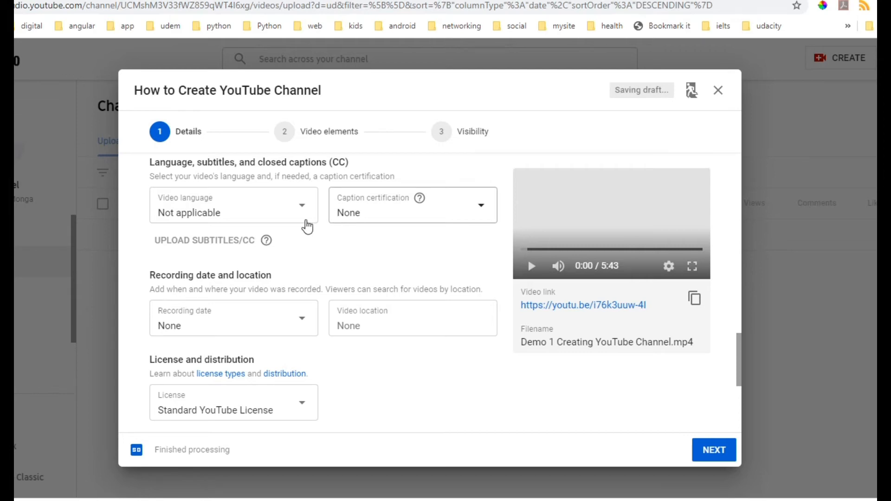
left_click(377, 219)
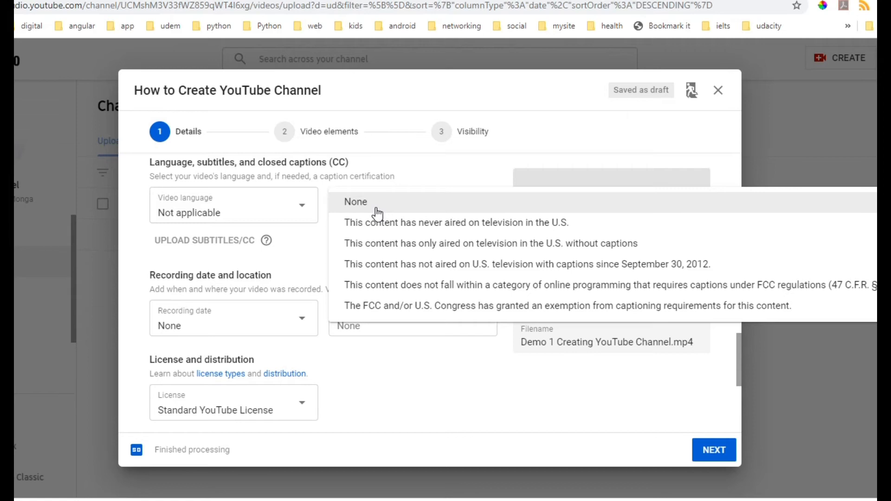
left_click(425, 179)
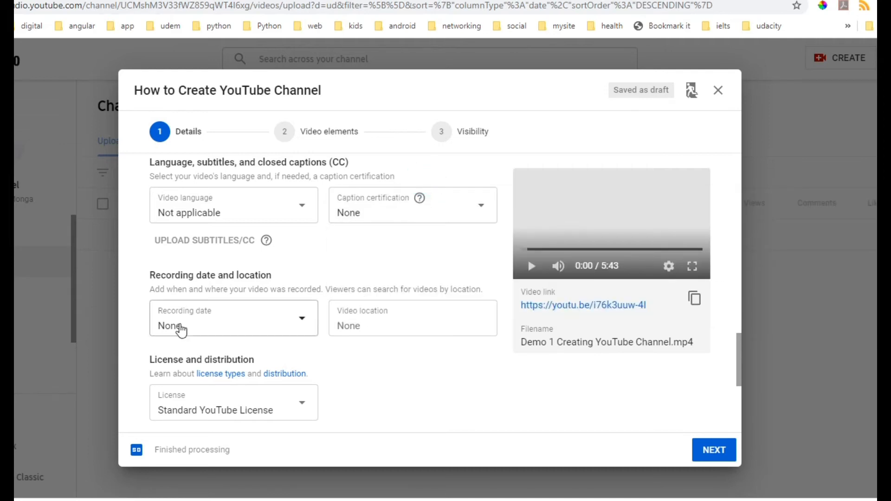
- Set the recording date to Apr 8, 2020, and browse the earlier months in the calendar
scroll(267, 326, "down", 1)
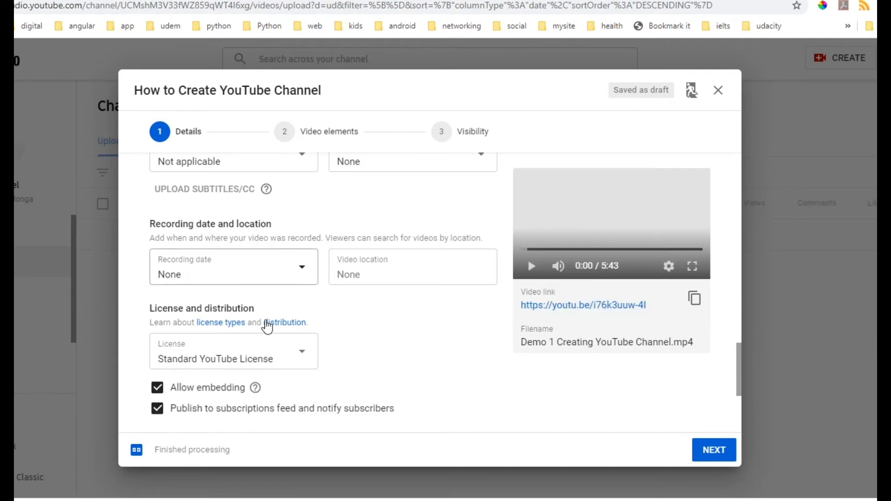
left_click(308, 261)
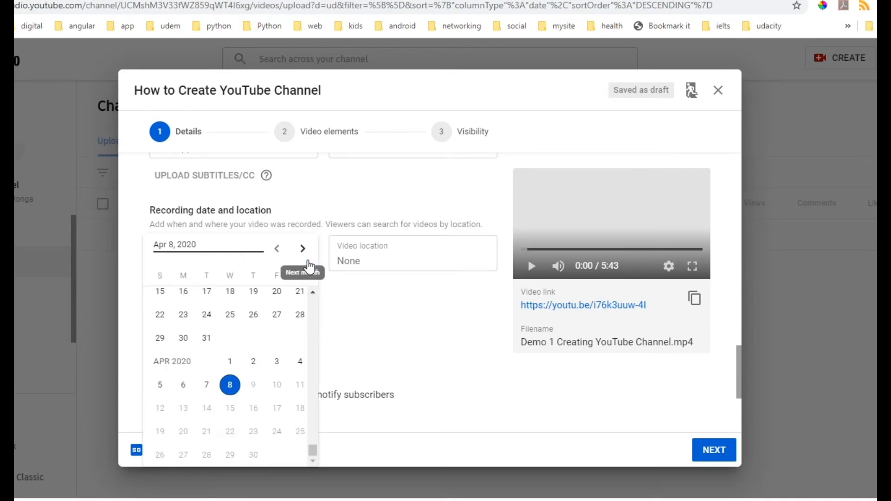
left_click(230, 387)
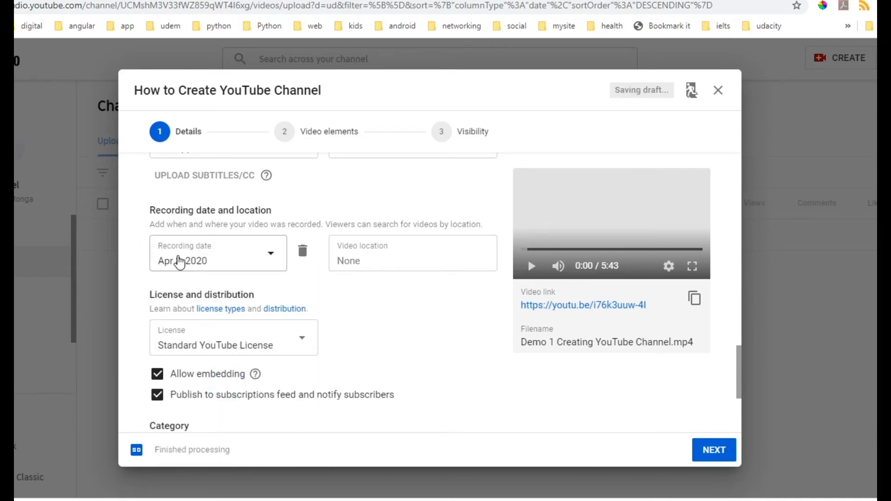
left_click(271, 261)
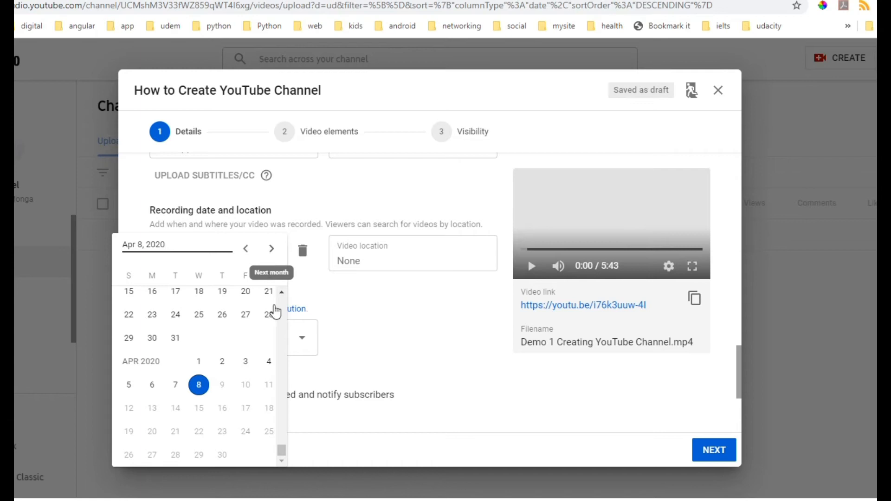
scroll(276, 338, "up", 5)
left_click(378, 315)
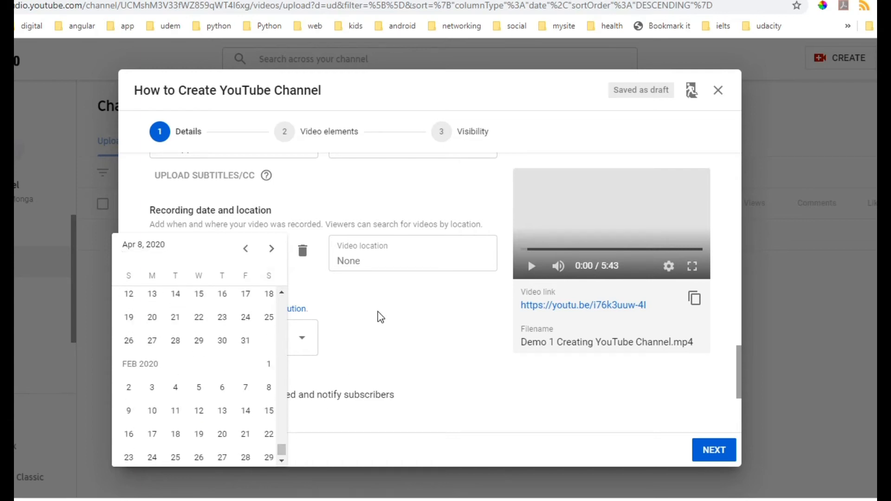
- Search for Amritsar as the video location, and set the location back to None
left_click(387, 259)
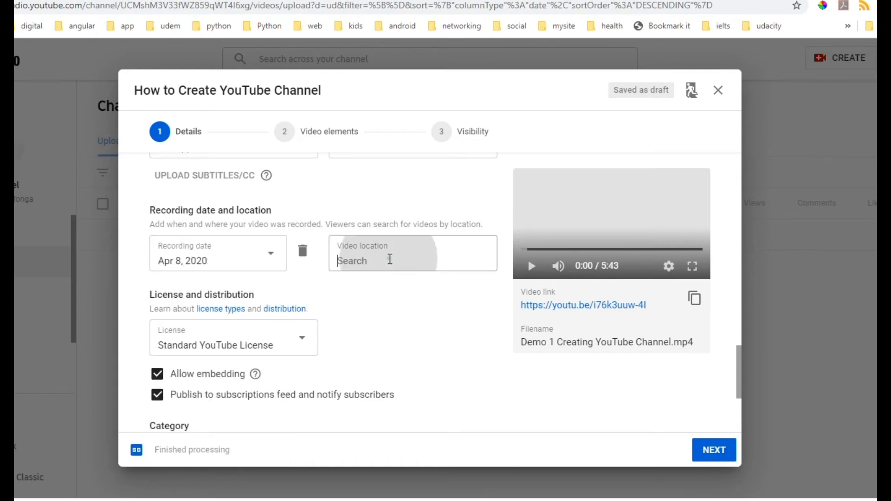
type("Amritsar")
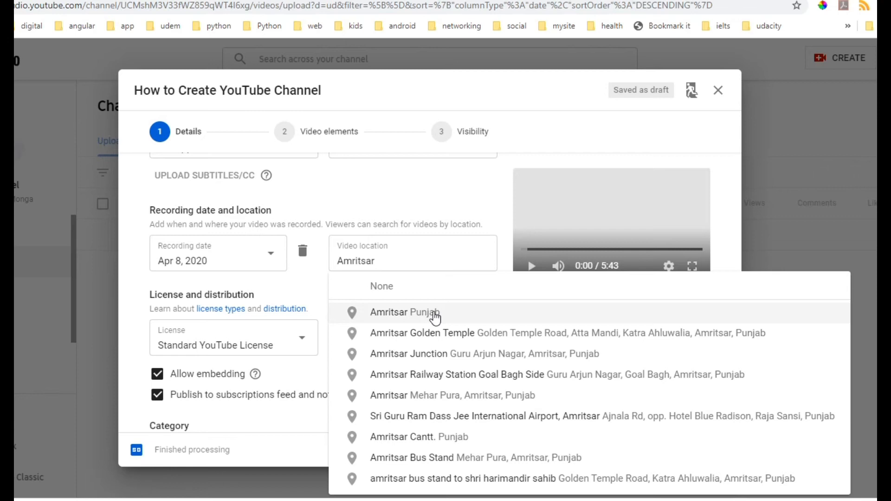
left_click(420, 290)
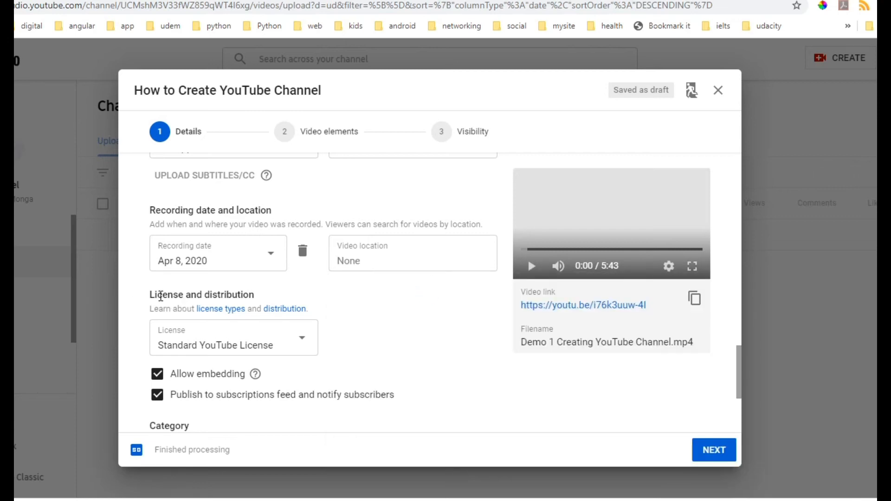
- Try Creative Commons - Attribution as the video's license, and set it back to Standard YouTube License
scroll(162, 310, "down", 2)
left_click(303, 275)
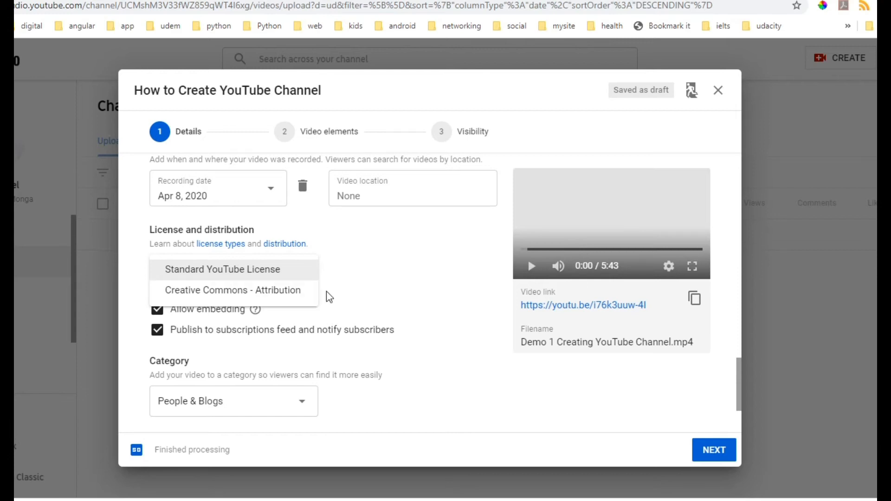
left_click(285, 290)
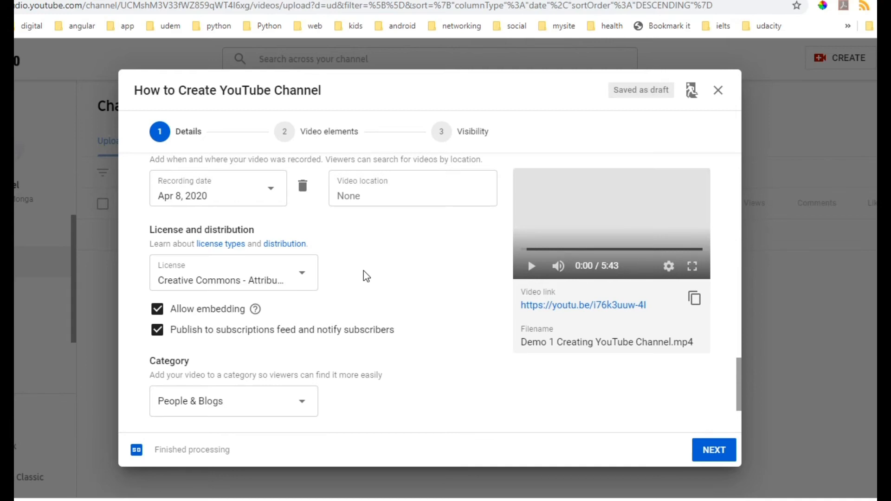
left_click(303, 273)
left_click(262, 277)
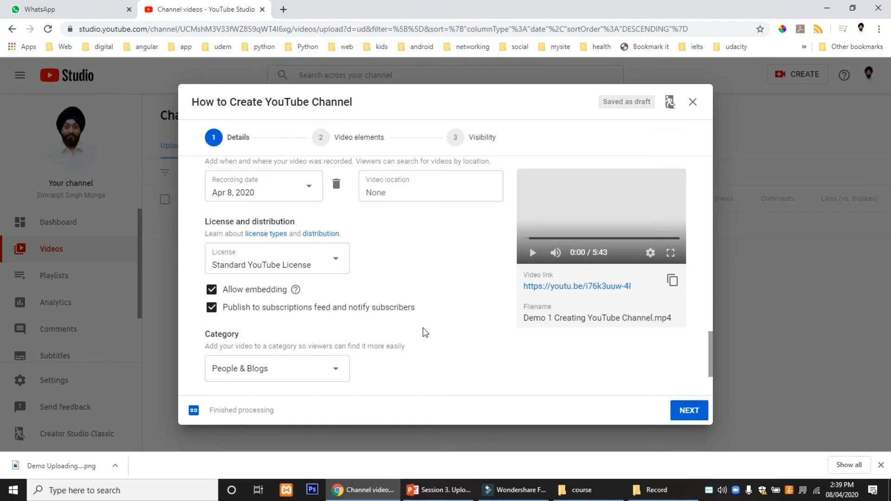
- Set the video's category to Education
scroll(428, 333, "down", 2)
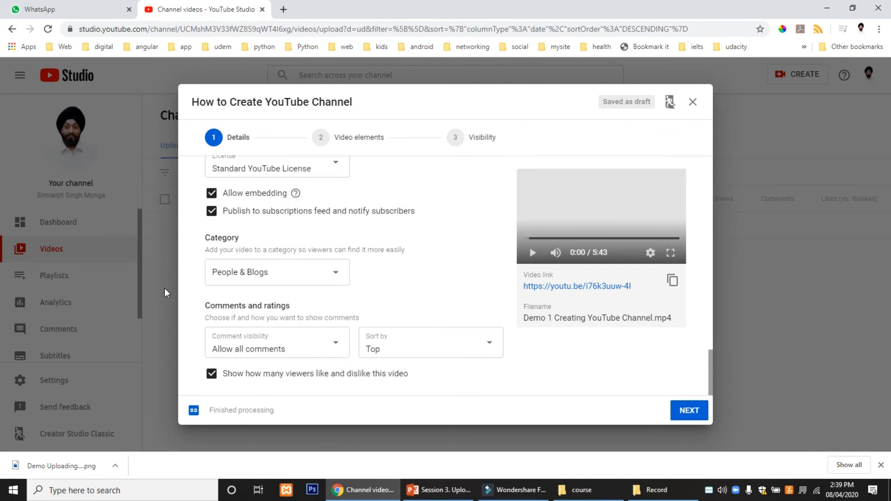
left_click(339, 275)
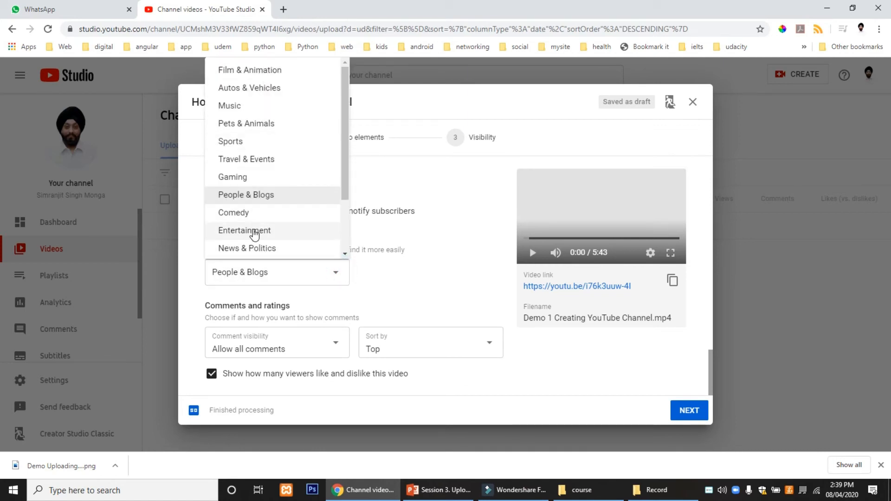
scroll(252, 234, "down", 2)
left_click(257, 210)
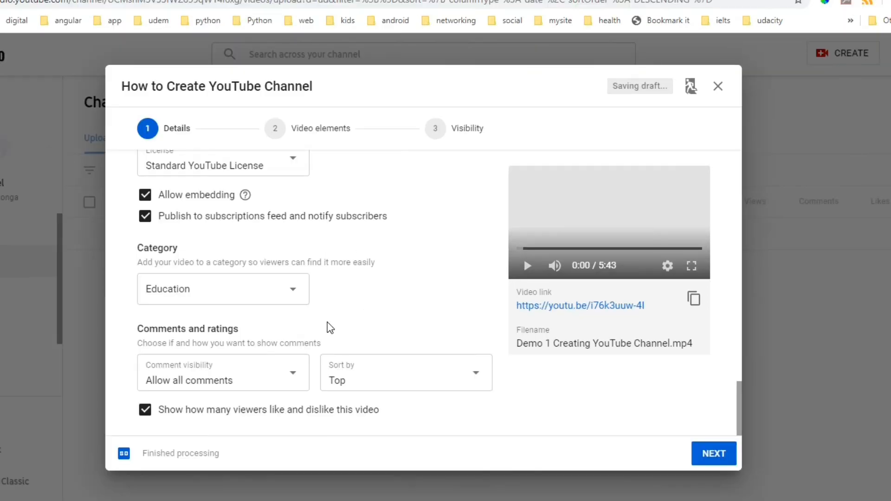
- Review the comment visibility choices, leaving it at Allow all comments, and continue to the video elements stage
left_click(252, 385)
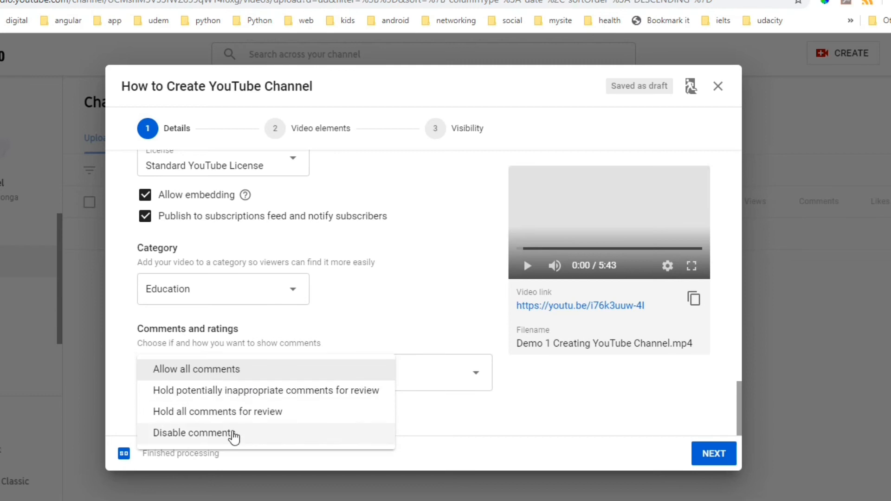
left_click(376, 320)
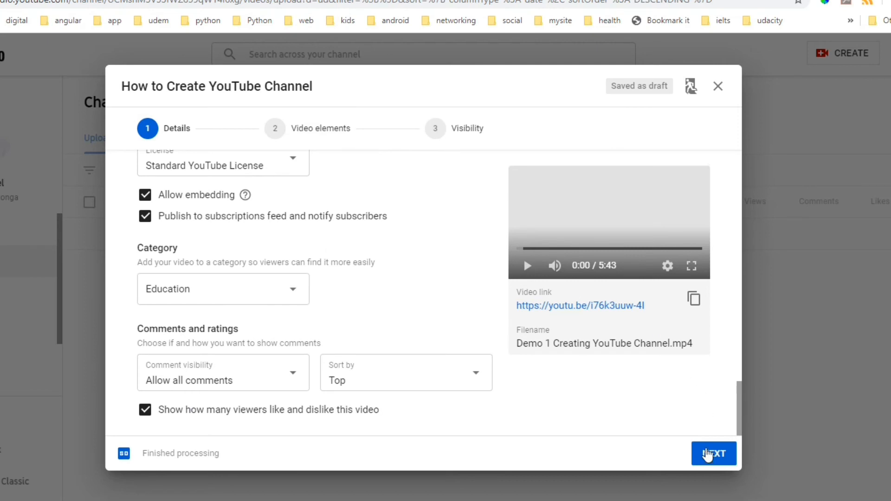
left_click(711, 456)
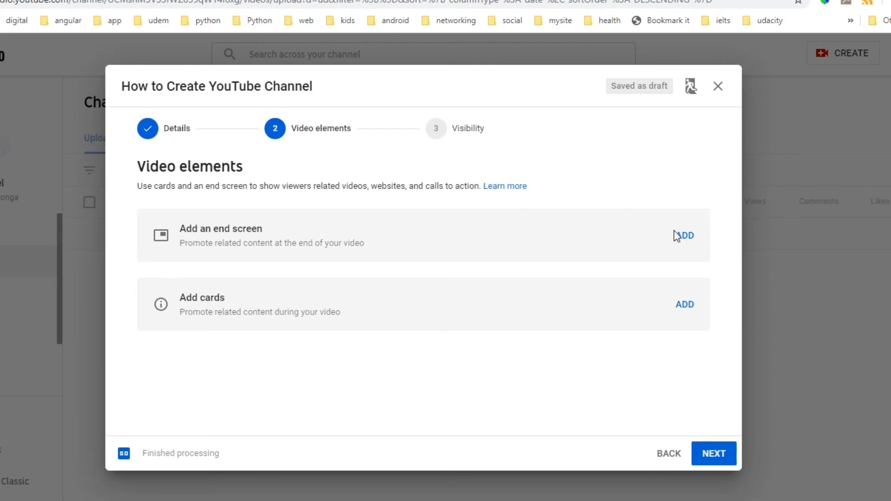
- Start an end screen, add a Video element to it, and place the element in the lower-left corner of the video frame
left_click(685, 236)
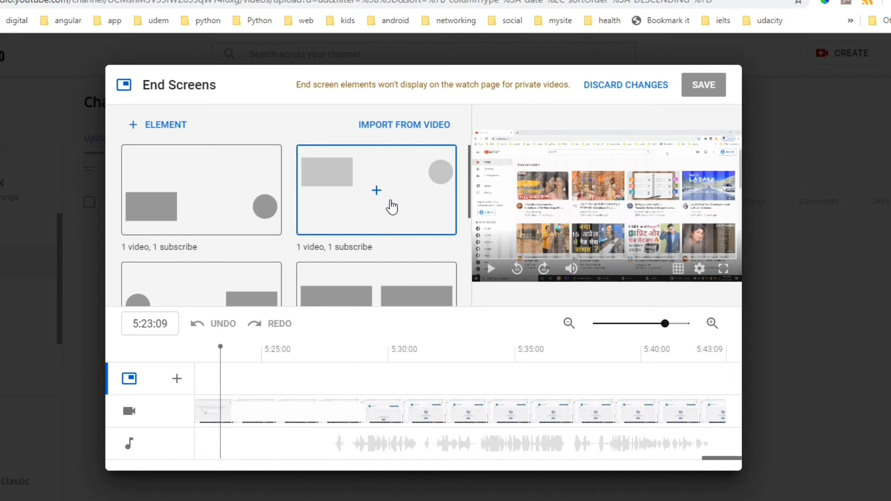
scroll(175, 211, "down", 2)
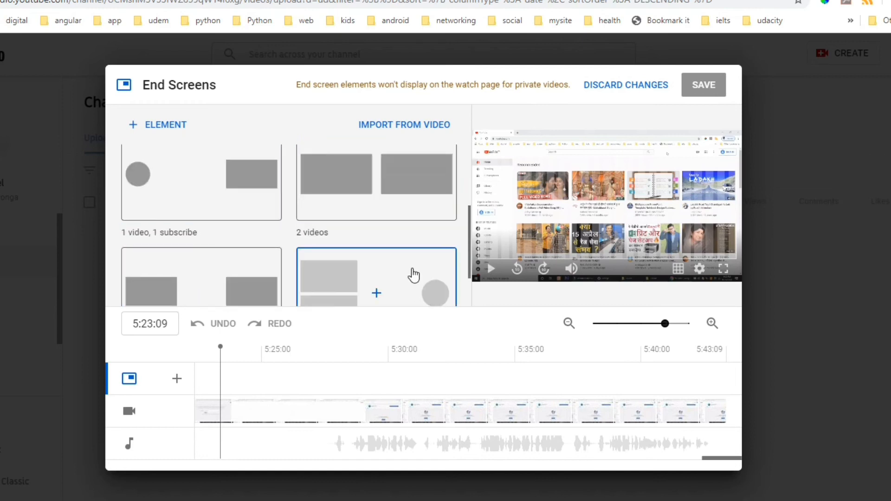
scroll(255, 233, "down", 3)
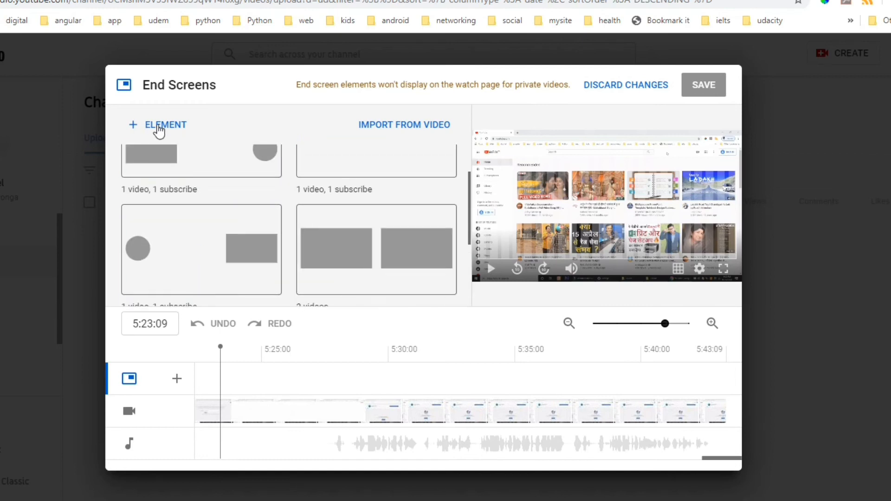
left_click(159, 129)
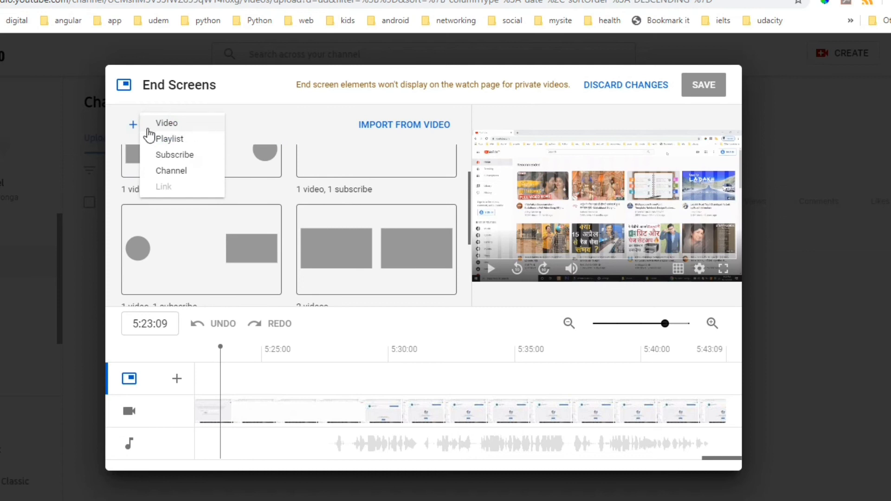
left_click(173, 126)
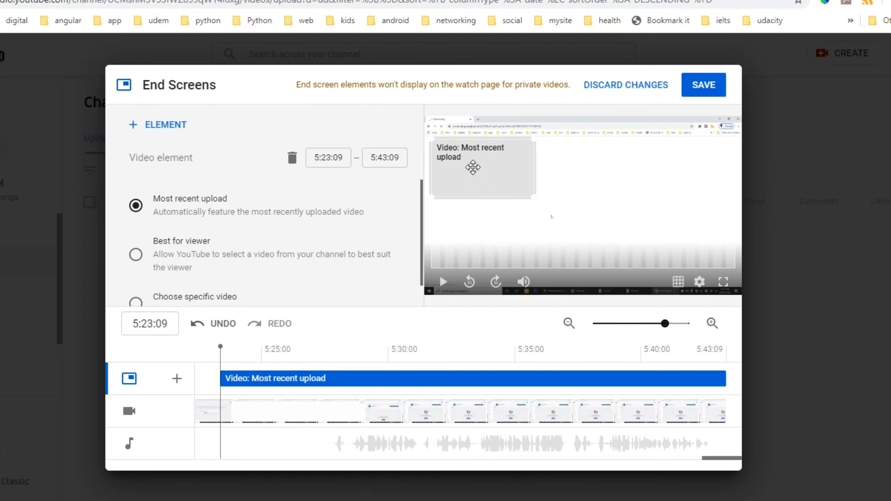
left_click_drag(474, 167, 468, 239)
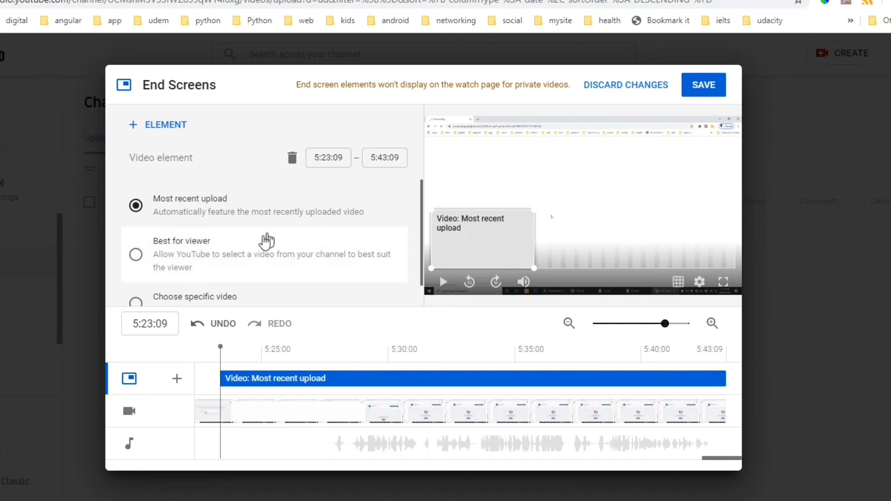
- Make the end screen element feature the specific video Understanding SEO Keywords, and move it to the lower middle of the frame
scroll(257, 248, "down", 1)
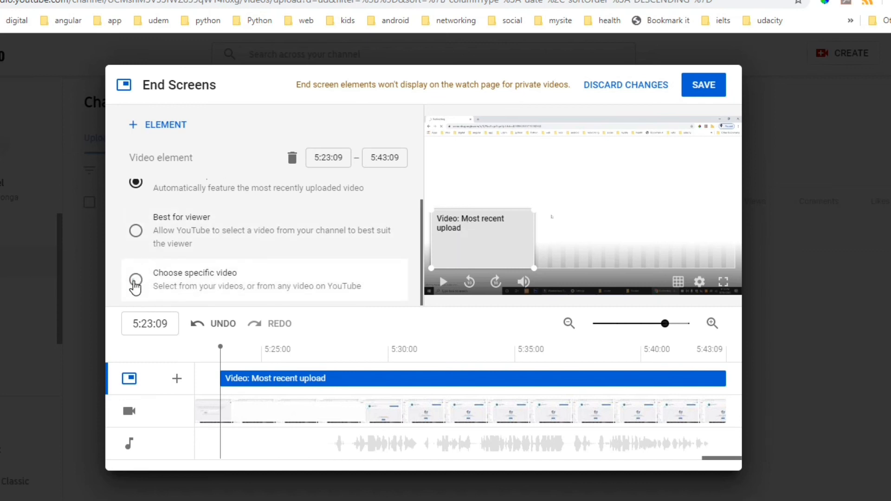
left_click(135, 284)
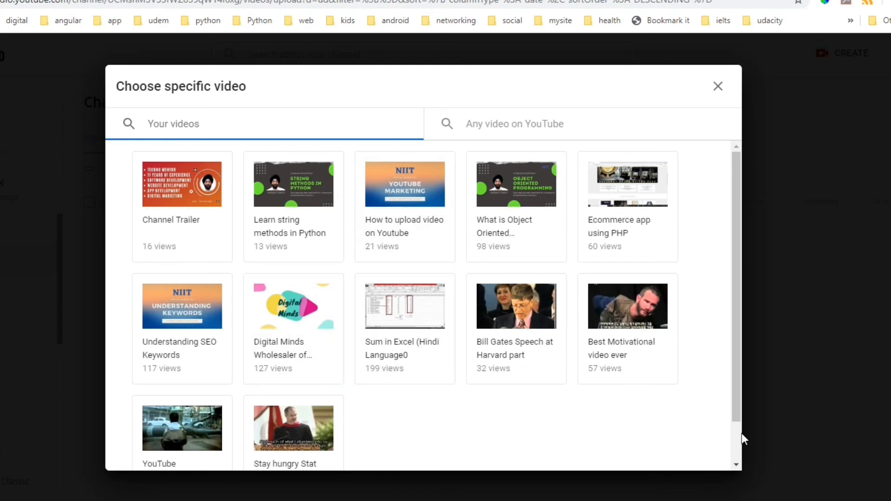
left_click(169, 333)
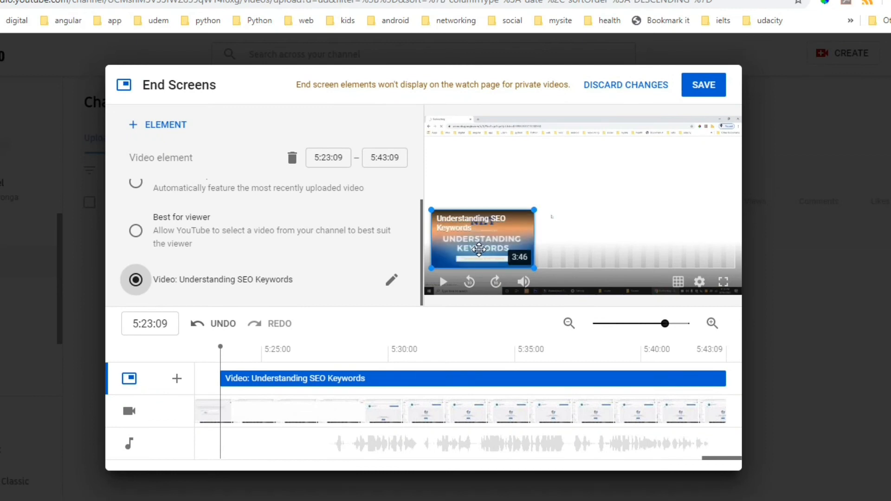
left_click_drag(492, 250, 578, 251)
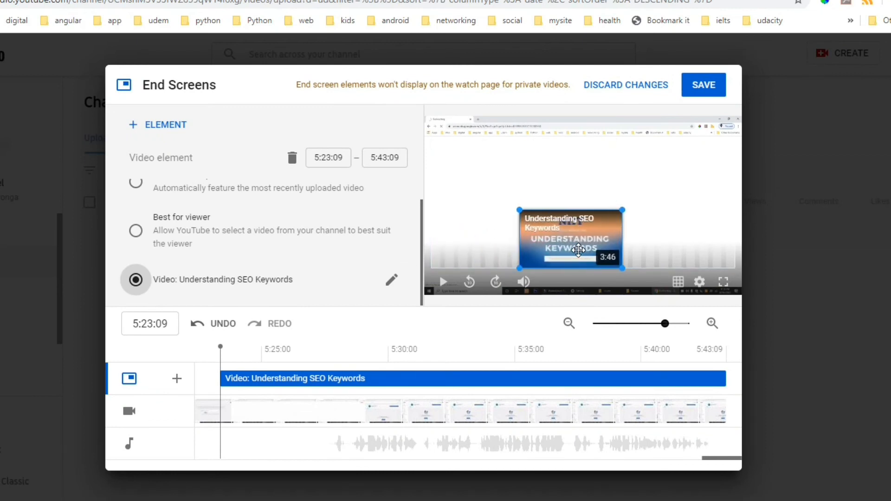
- Save the end screen and open the card editor for the video
left_click(131, 323)
left_click(142, 324)
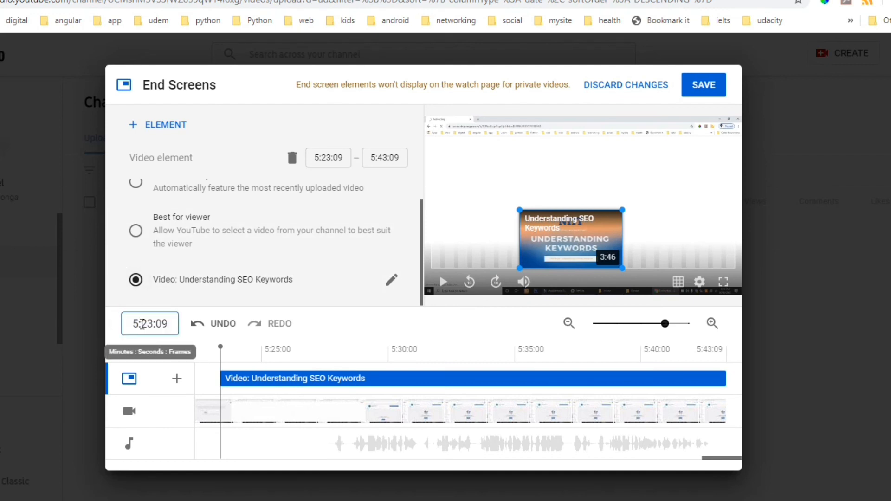
left_click(705, 86)
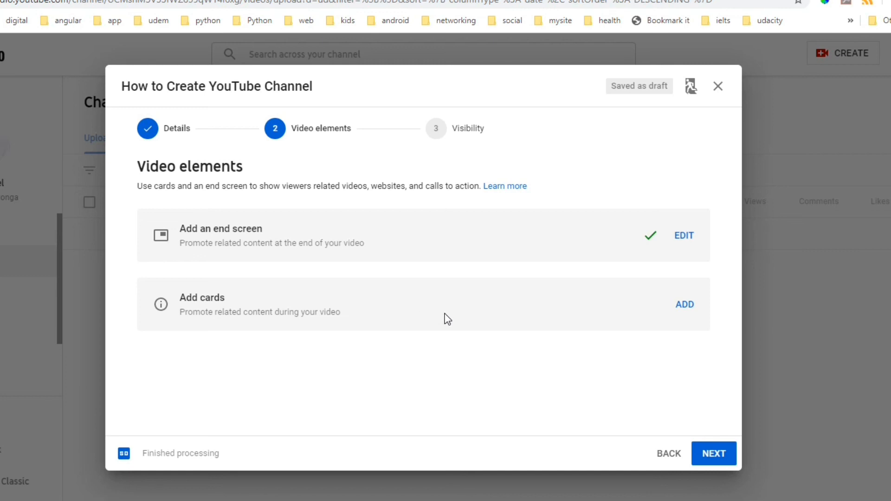
left_click(684, 305)
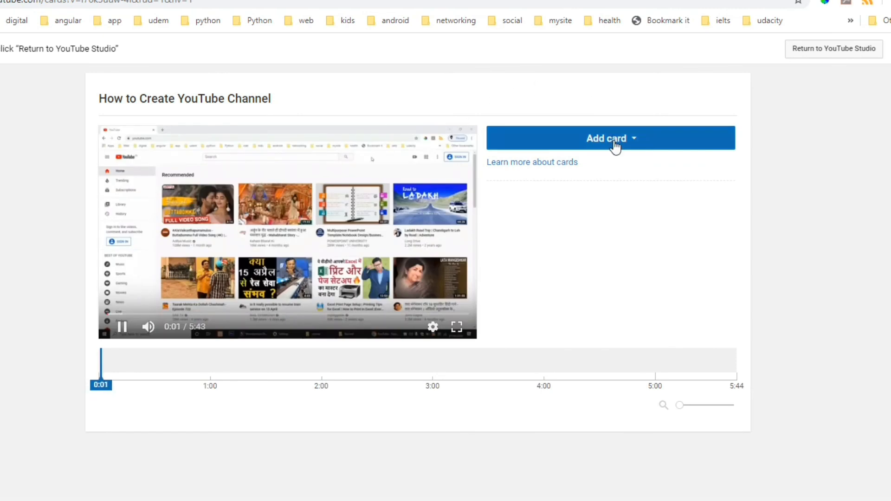
- Create a Video or Playlist card that promotes the Channel Trailer upload at 0:10 in the video
left_click(615, 145)
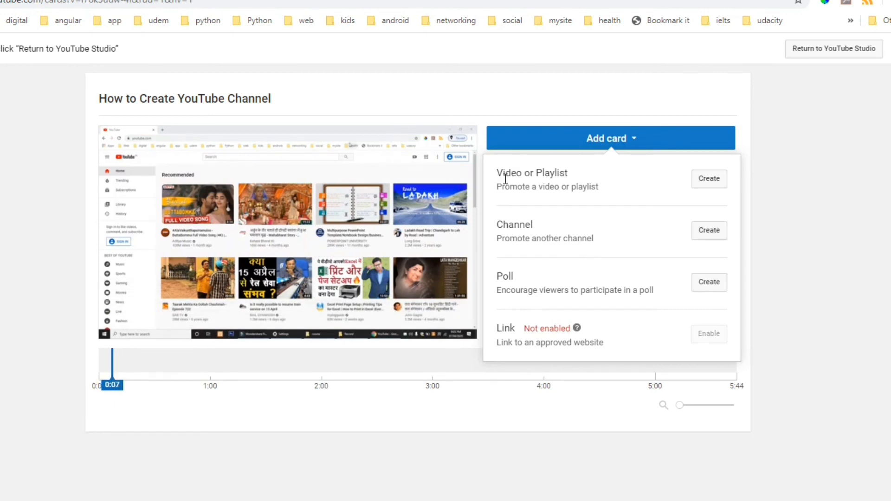
left_click(712, 188)
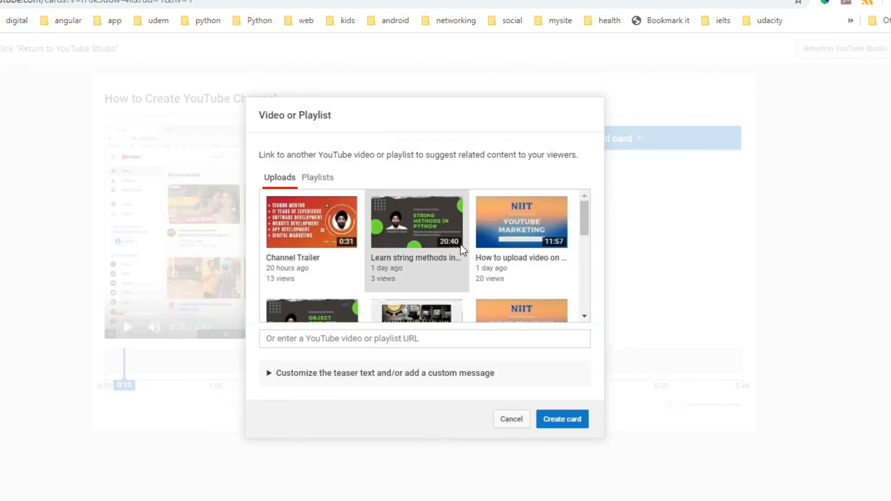
scroll(460, 244, "down", 1)
scroll(460, 244, "down", 5)
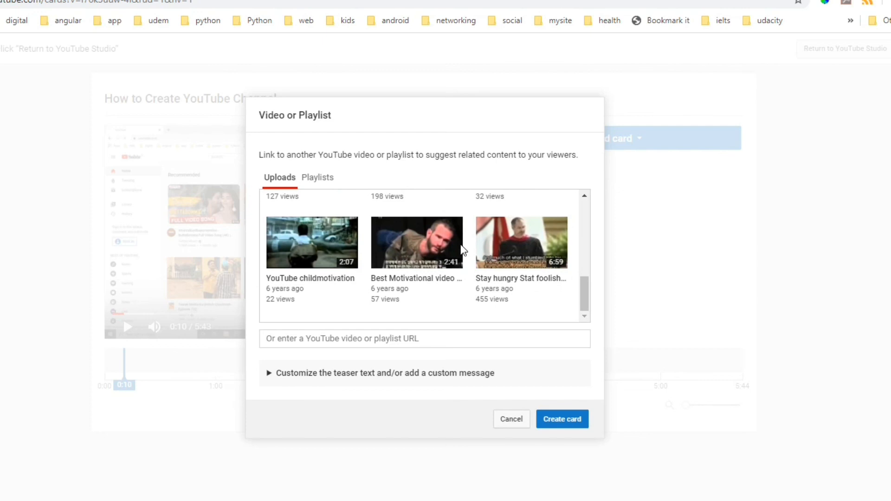
scroll(461, 245, "up", 3)
scroll(461, 244, "up", 3)
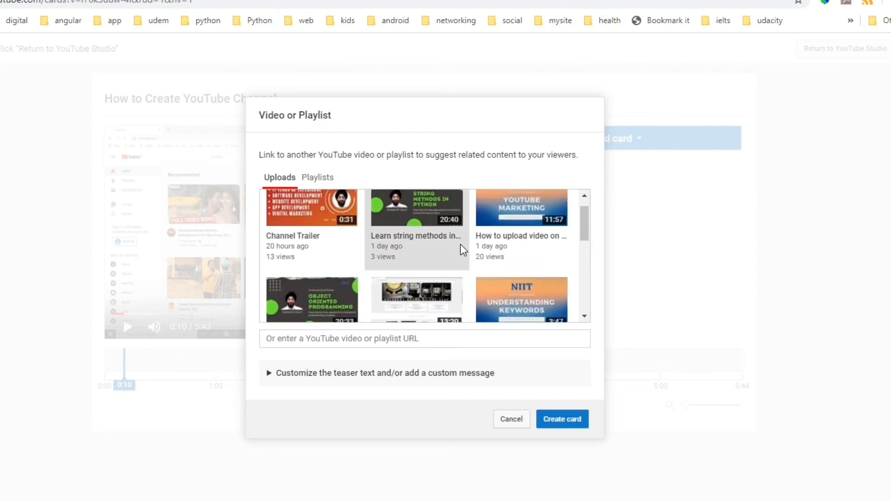
scroll(493, 270, "down", 1)
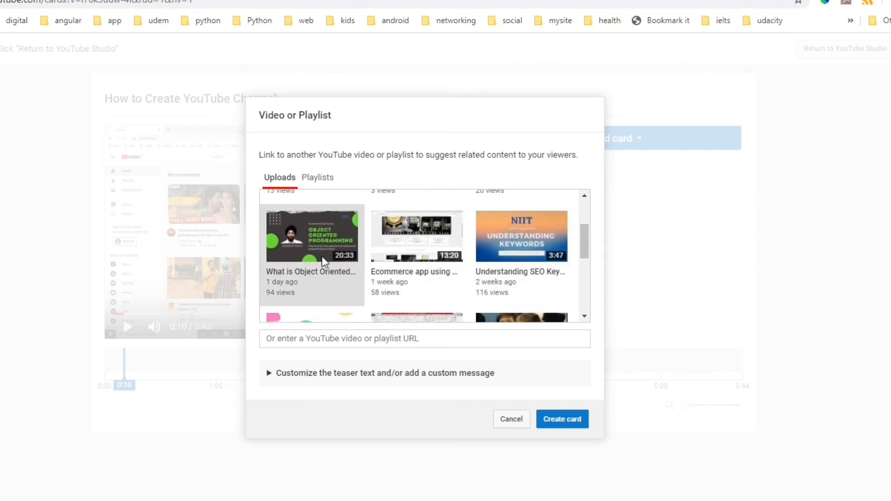
scroll(353, 271, "up", 2)
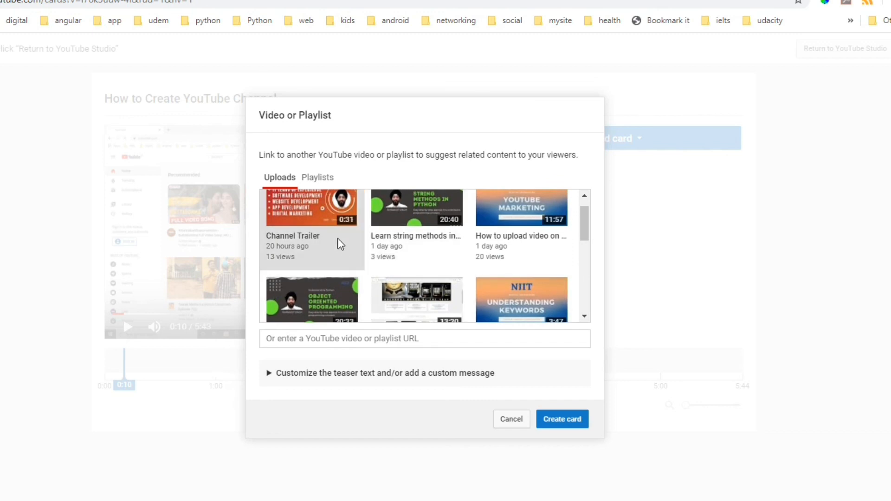
left_click(303, 214)
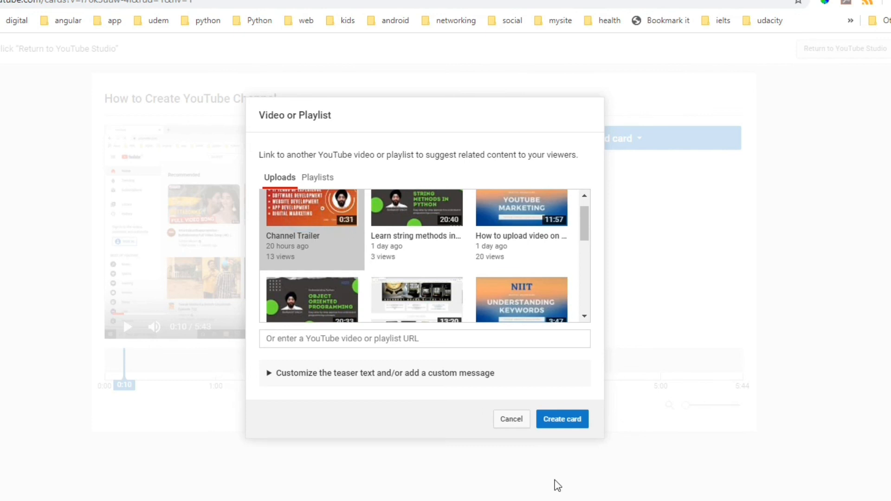
left_click(561, 420)
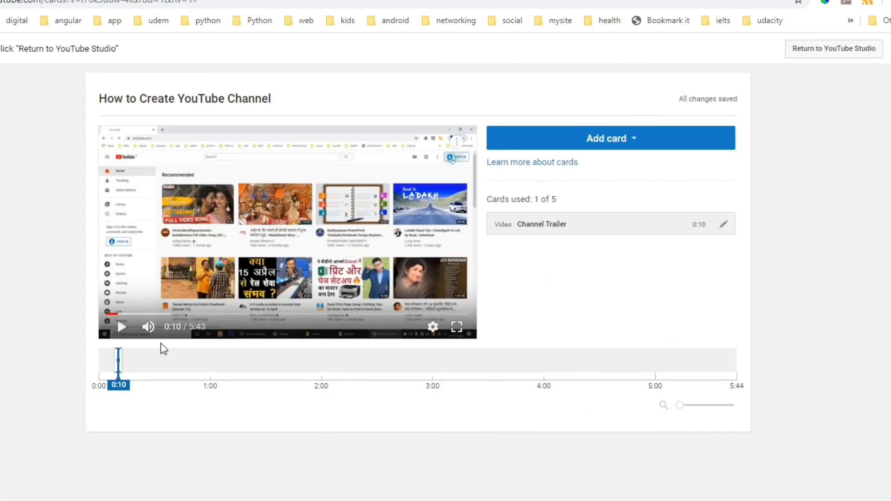
- Open the Channel Trailer card at 0:10 for editing and delete it
left_click(725, 226)
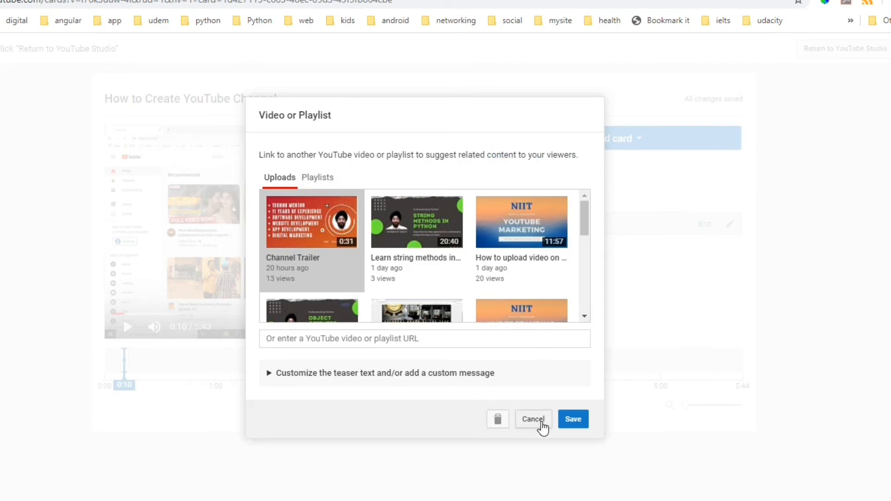
left_click(497, 420)
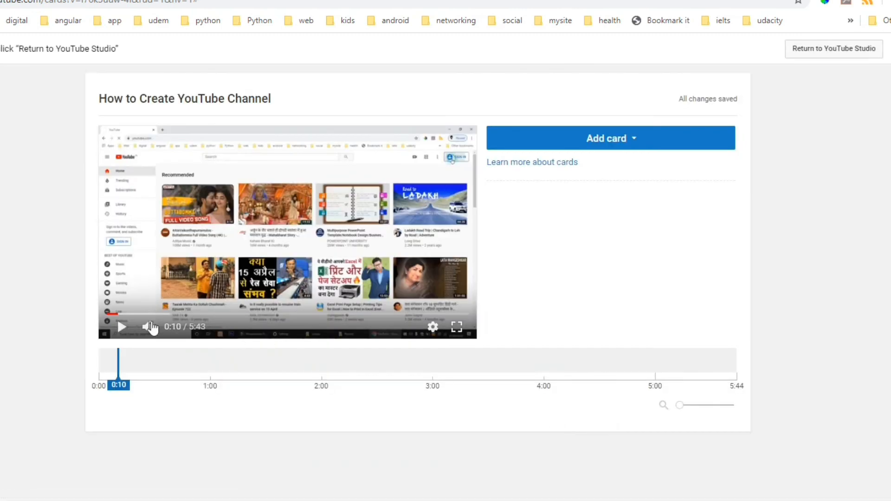
- Create a Video or Playlist card promoting the Channel Trailer upload at 4:00 in the video
left_click_drag(118, 366, 545, 376)
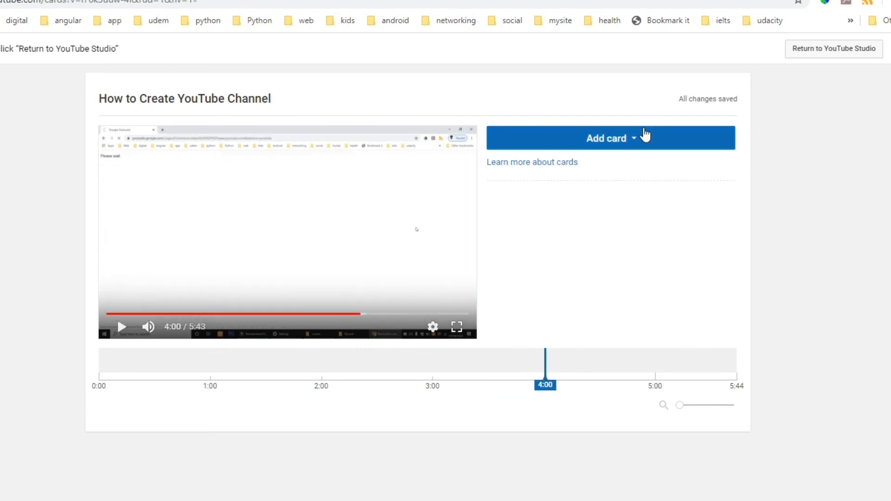
left_click(643, 139)
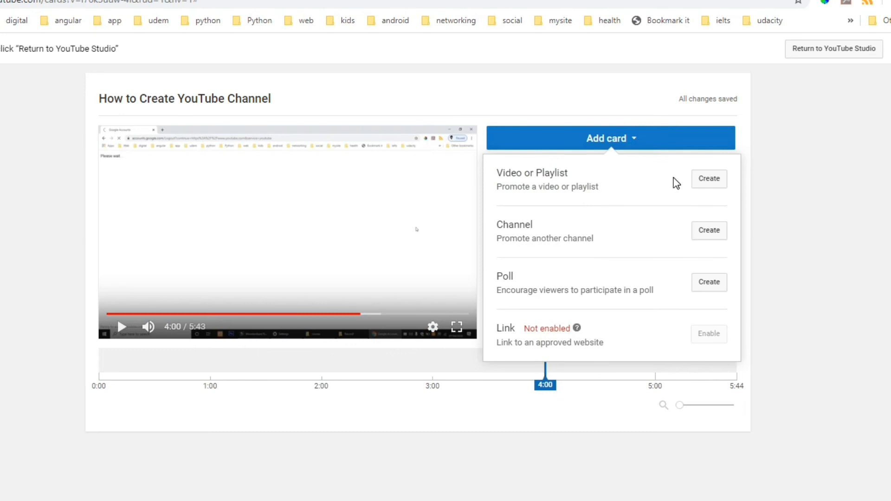
left_click(698, 178)
left_click(311, 232)
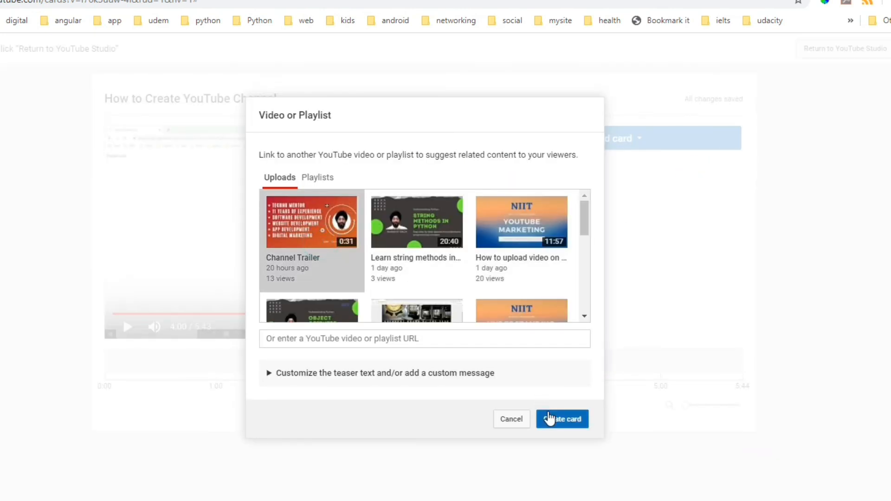
left_click(549, 418)
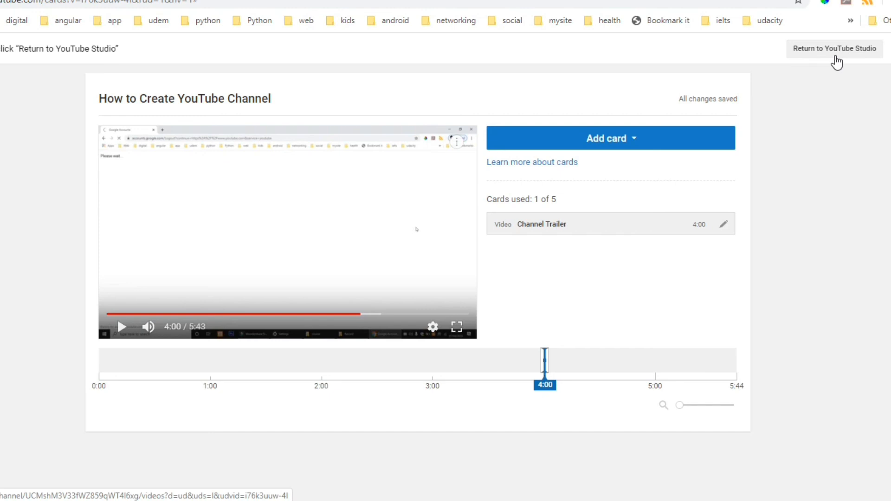
- Return to YouTube Studio from the card editor and advance the upload to its visibility settings
left_click(836, 49)
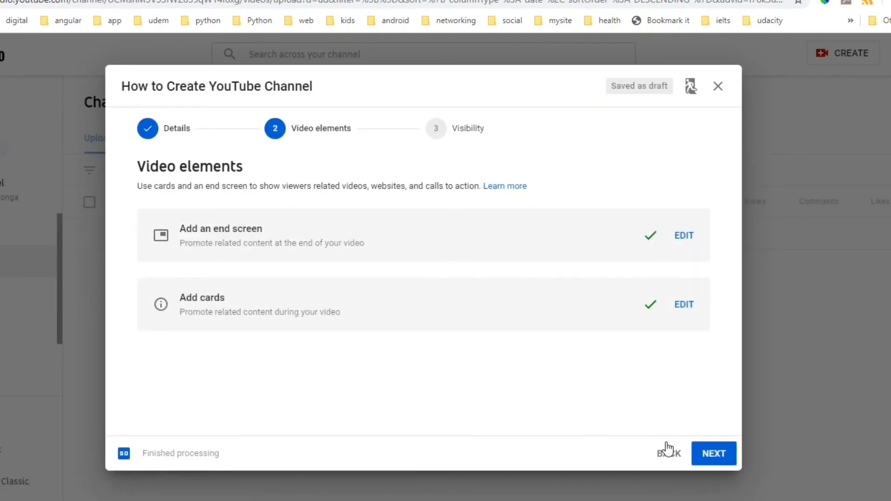
left_click(708, 460)
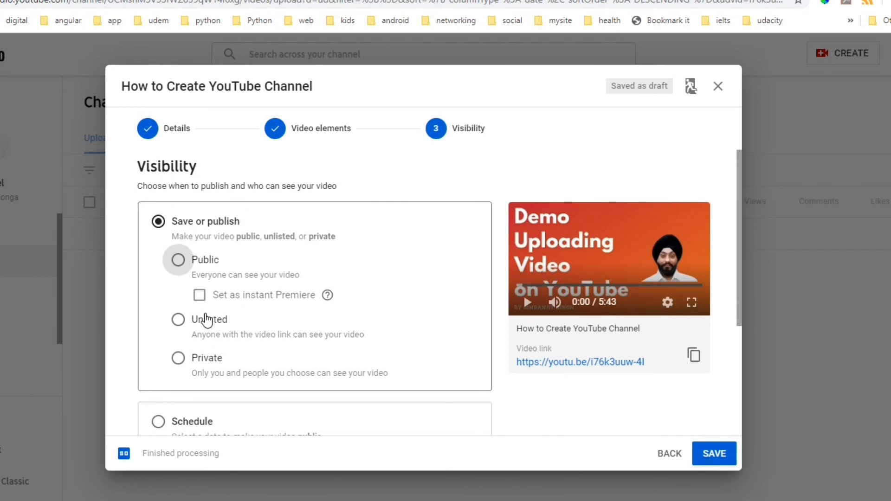
scroll(219, 376, "down", 3)
scroll(192, 255, "up", 3)
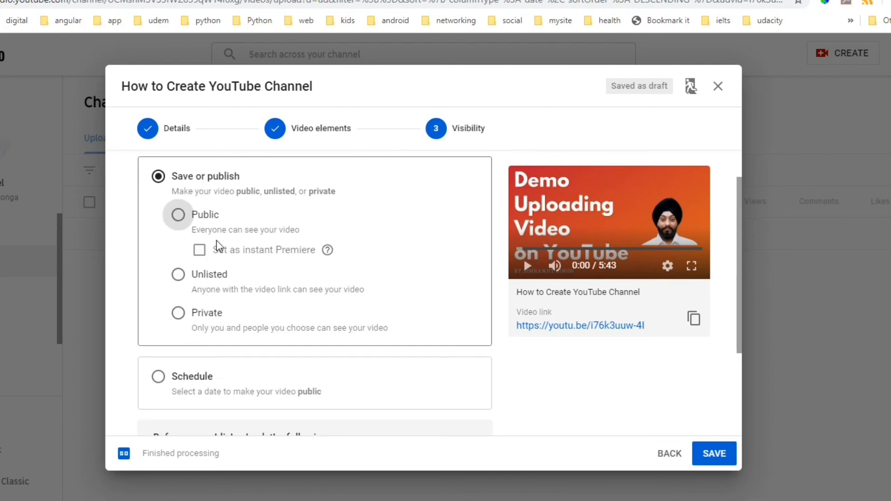
- Try Public, Unlisted and Private in turn as the video's visibility
left_click(178, 219)
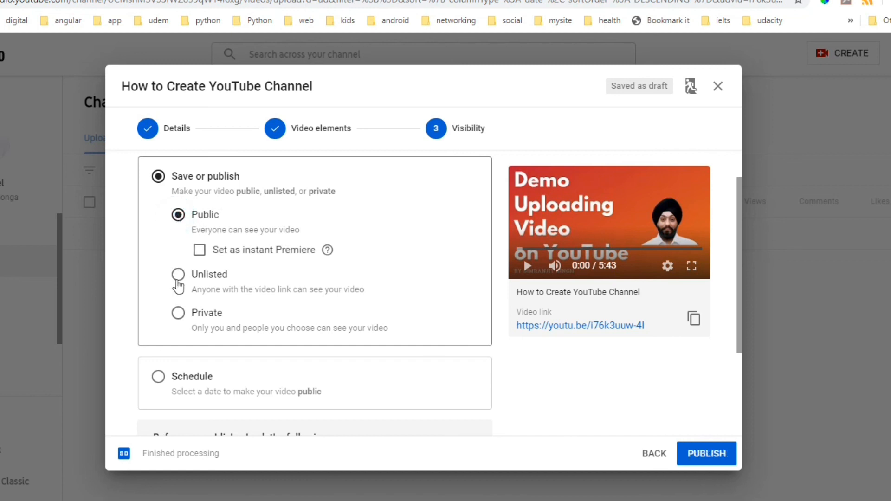
left_click(180, 275)
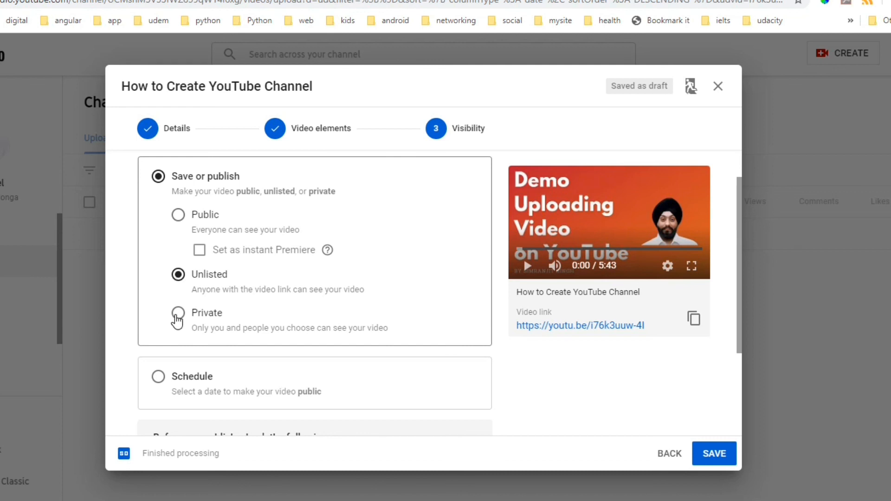
left_click(177, 315)
- Set the video's visibility to Public and publish it
left_click(179, 216)
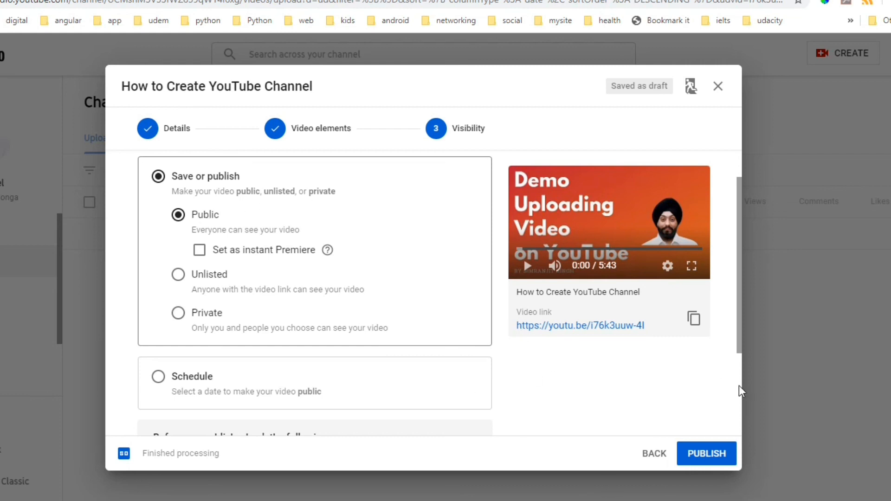
left_click(715, 448)
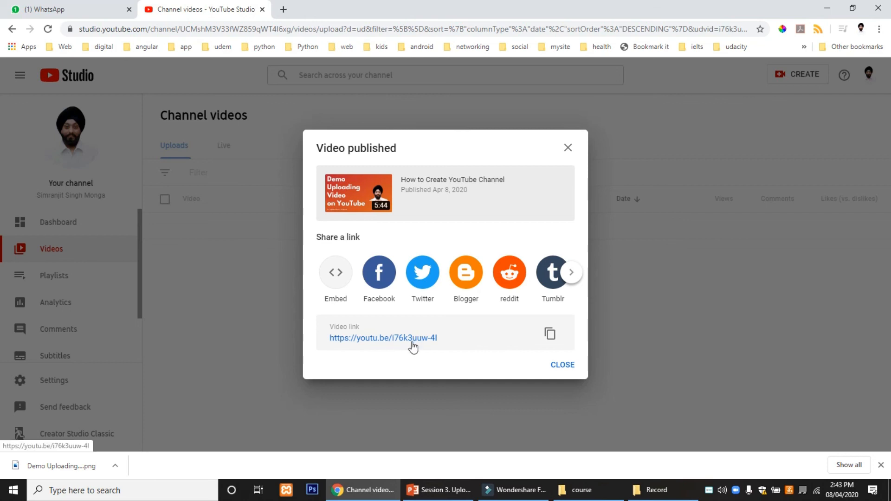
- Copy the published video's link and close the sharing dialog
left_click(552, 335)
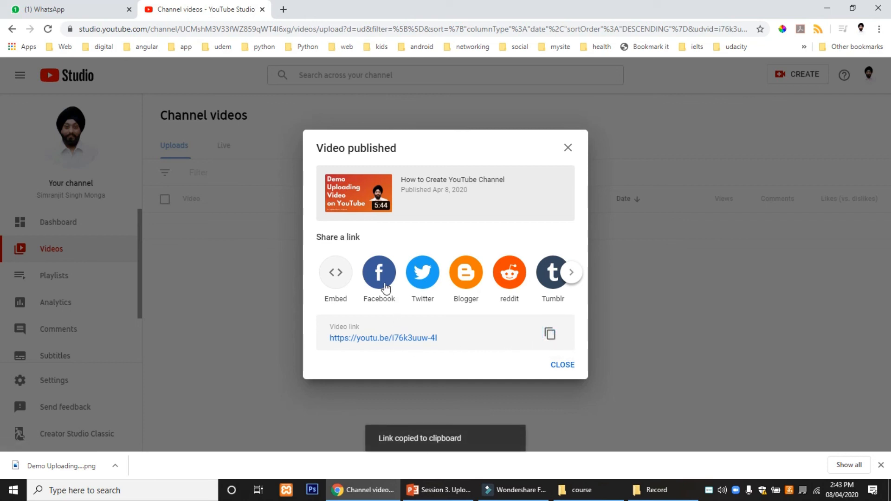
left_click(570, 367)
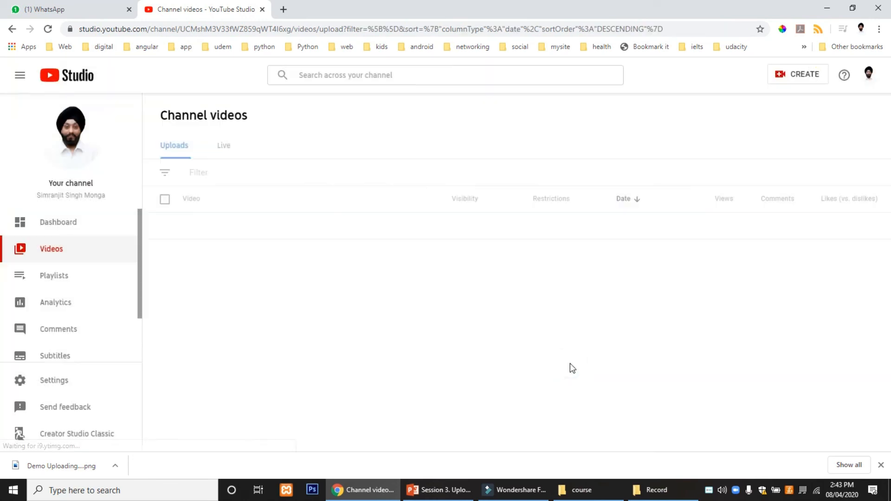